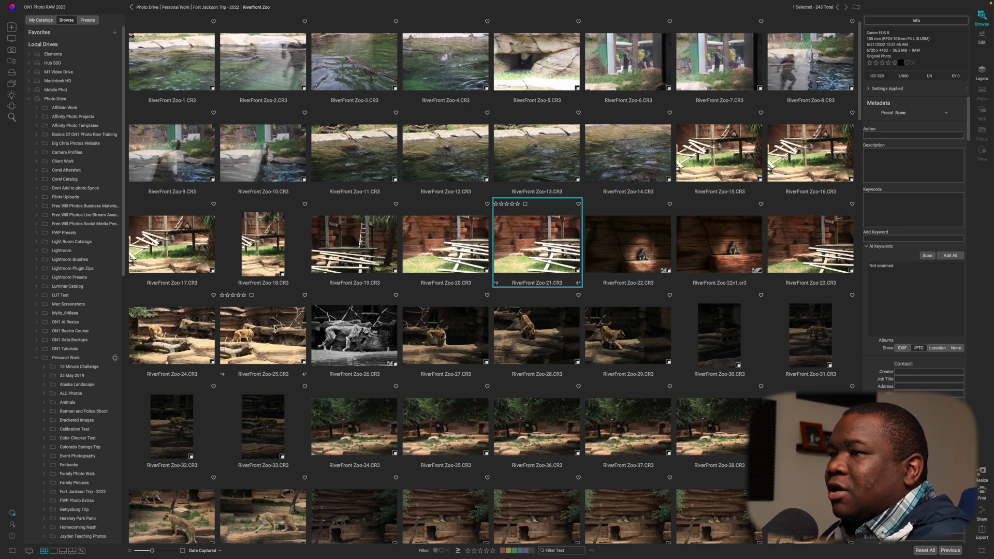
Open the Advanced Search window and move it up and to the left
left_click(11, 118)
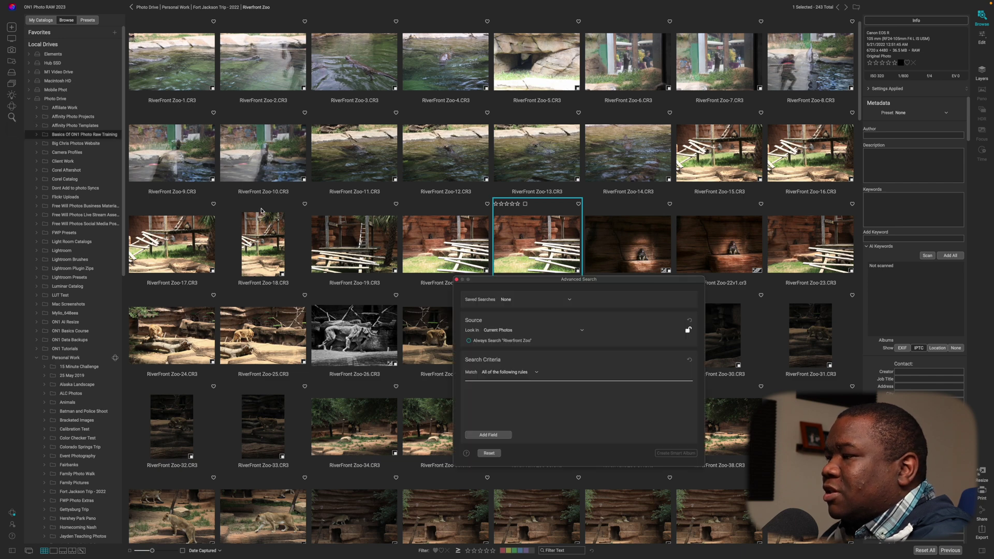
left_click_drag(627, 283, 558, 165)
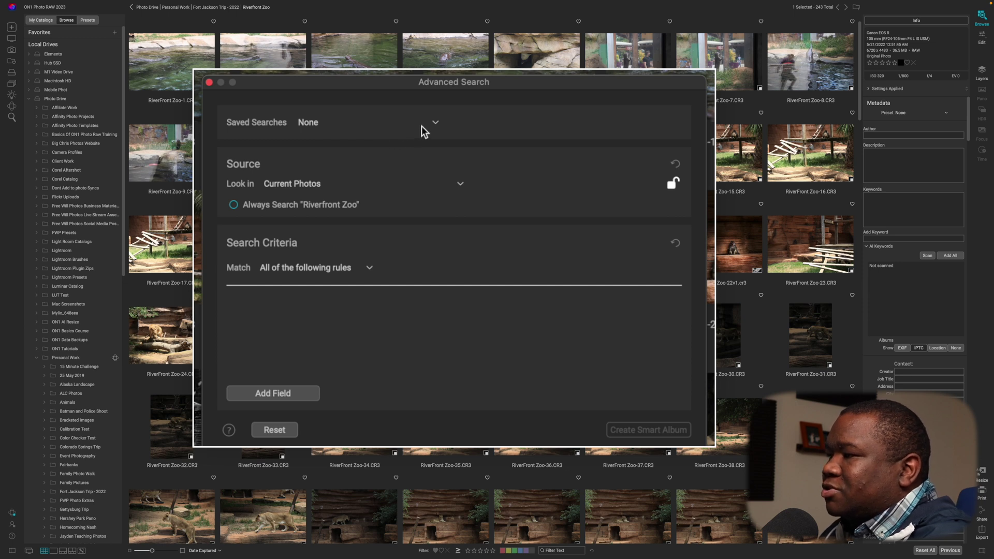
Load the '2.8 Aperture Search' saved search and check photo DSC_0351's details
left_click(434, 124)
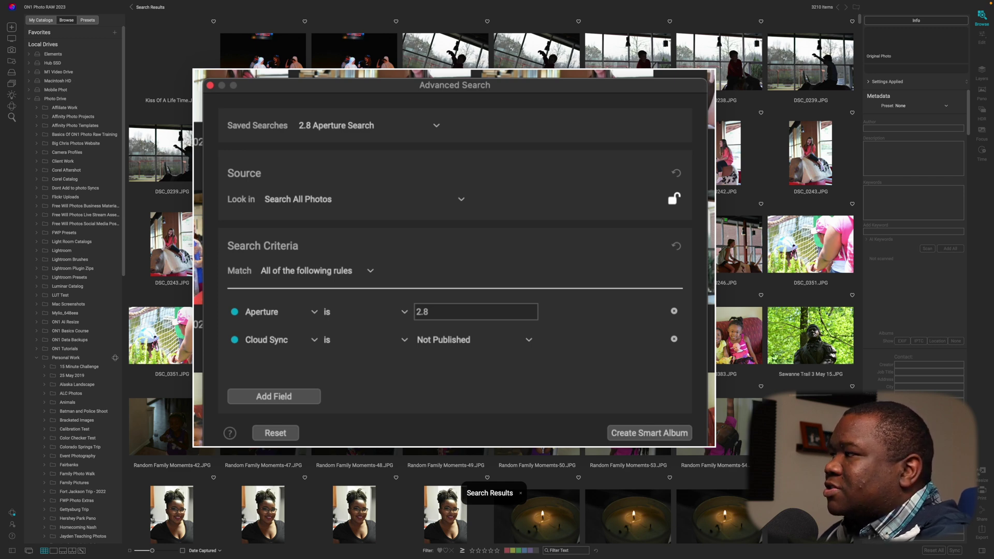
left_click(821, 222)
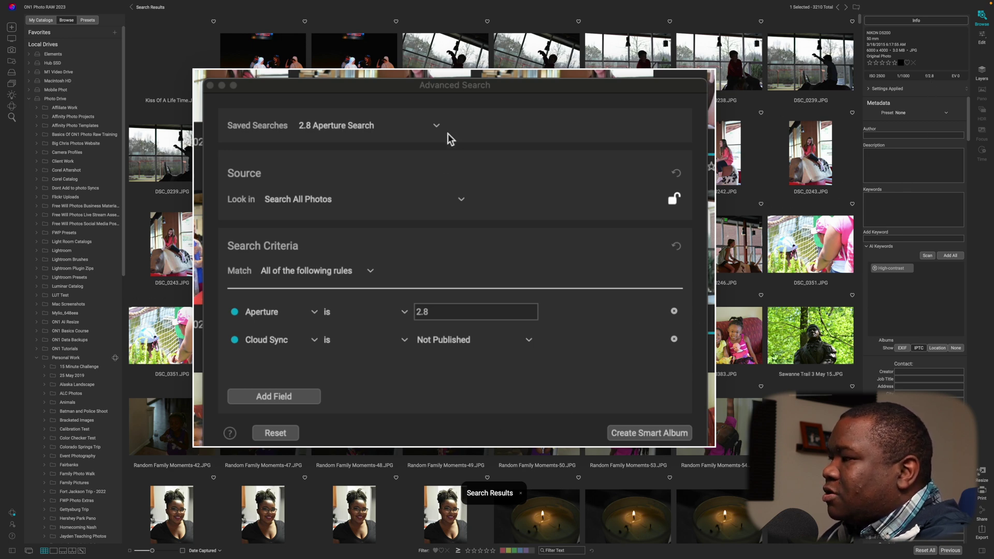
left_click(378, 84)
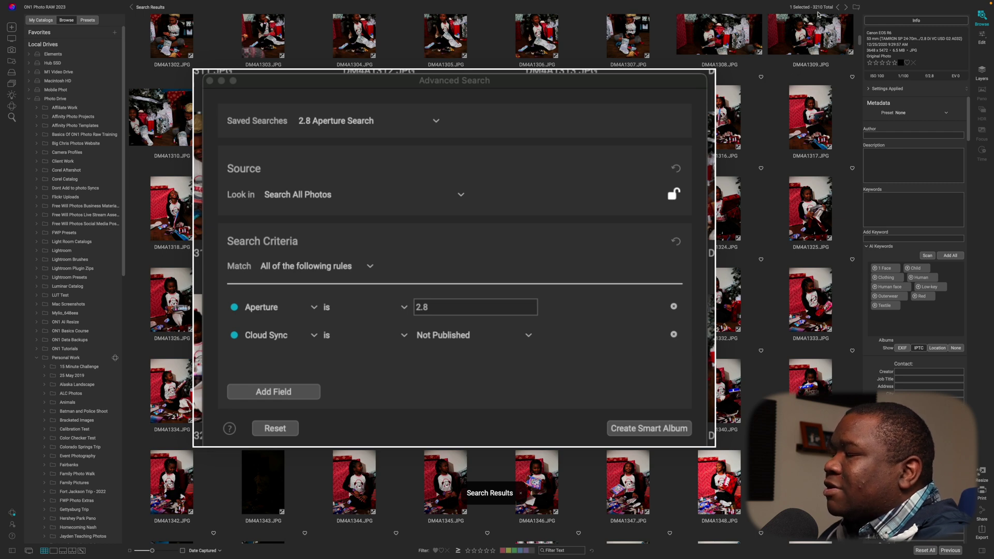
left_click_drag(610, 86, 525, 67)
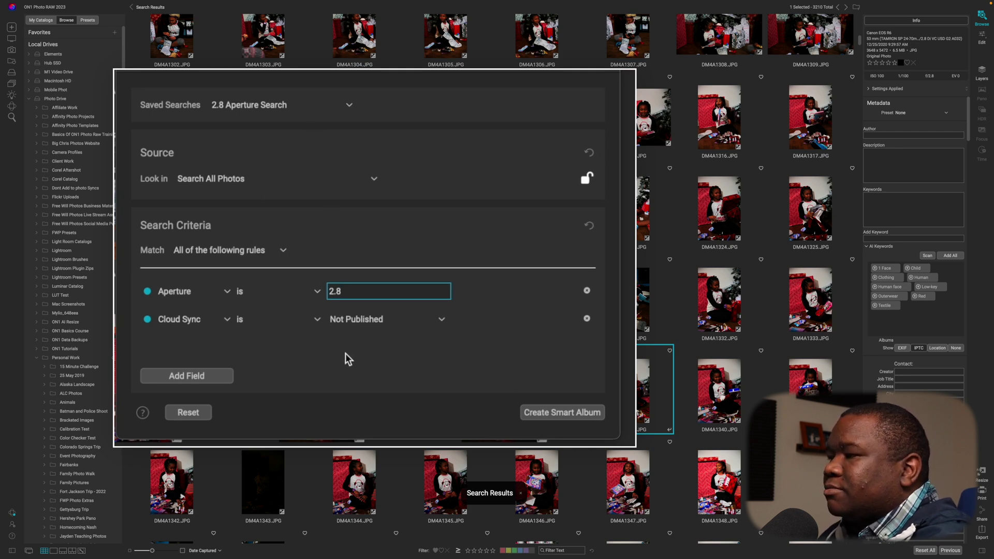
left_click(350, 106)
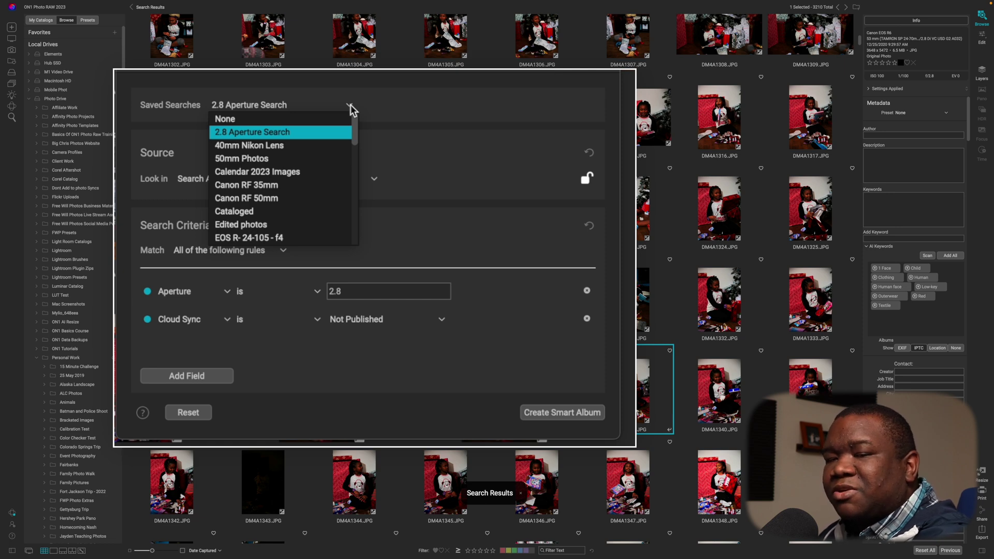
Load the '40mm Nikon Lens' saved search and select the lens name in its rule
left_click(287, 144)
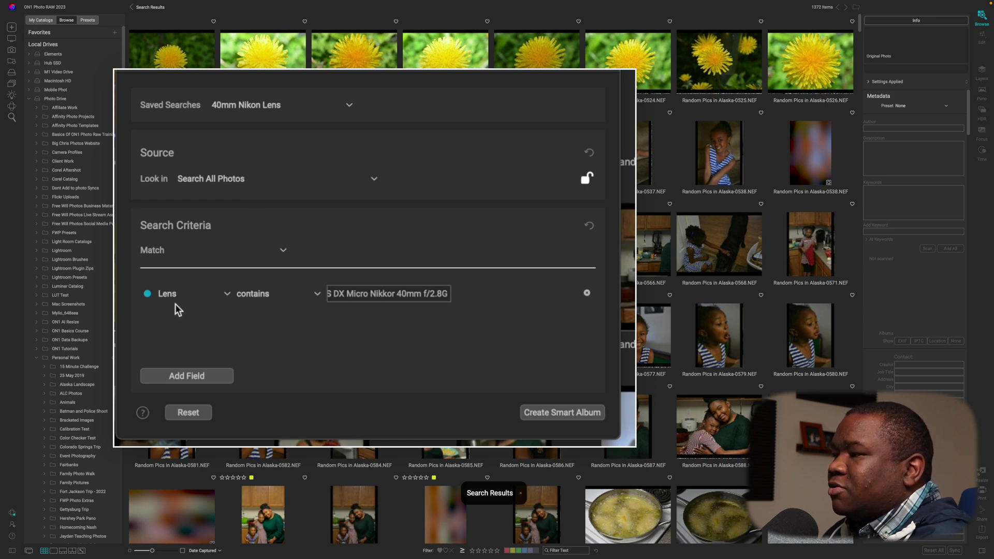
left_click(337, 294)
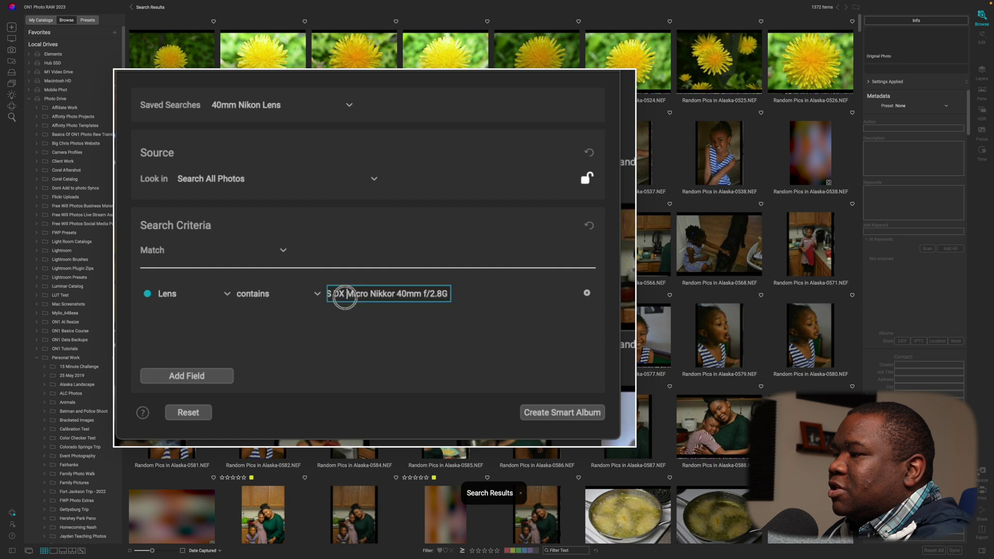
left_click_drag(337, 294, 444, 291)
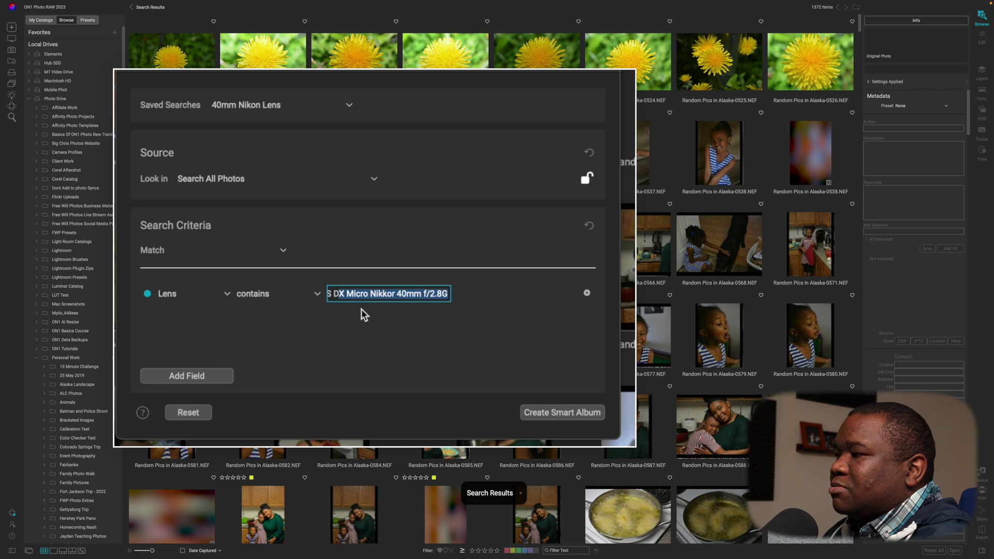
key("Right")
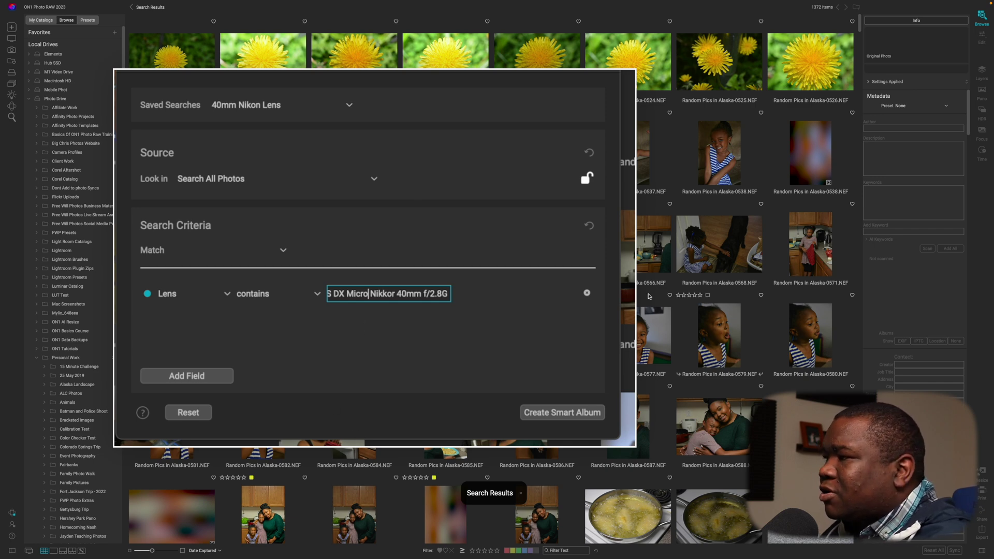
left_click(656, 156)
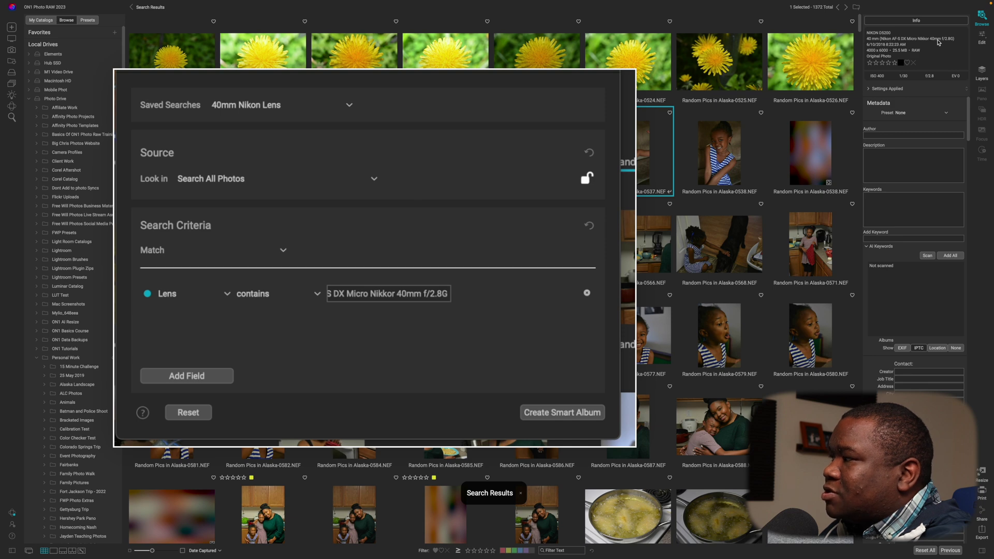
left_click(406, 296)
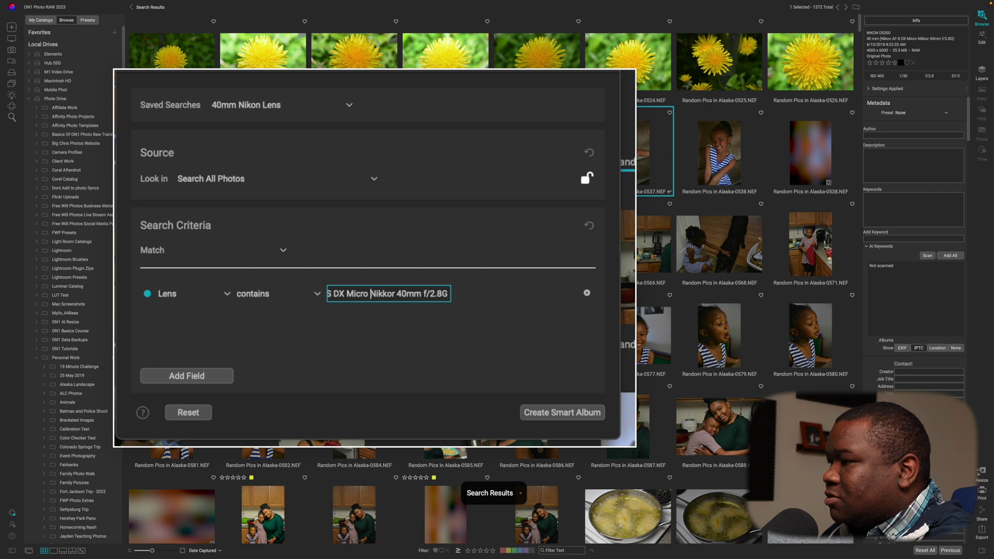
left_click(330, 293)
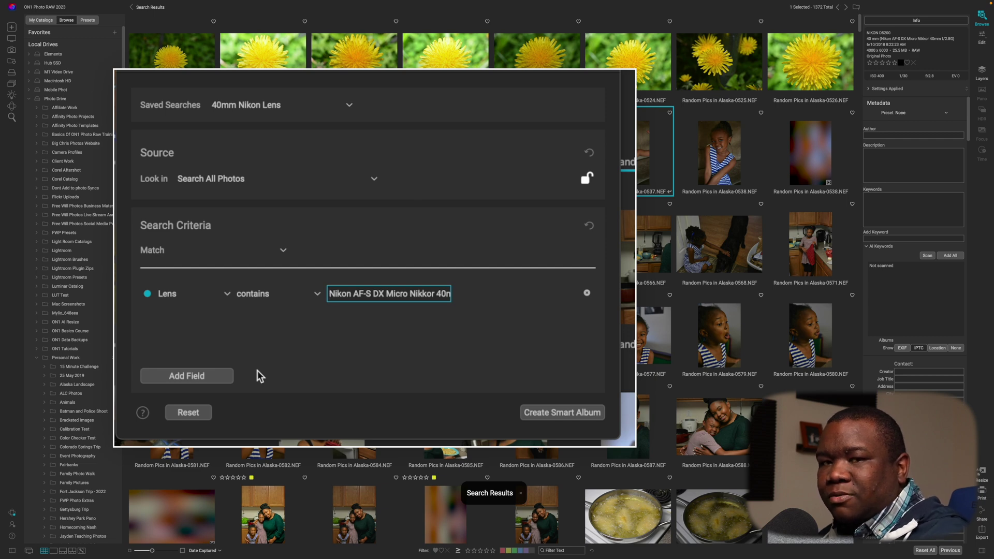
Reset the search, check RiverFront Zoo-22v1.cr3's lens info, and add a blank rule
left_click(192, 413)
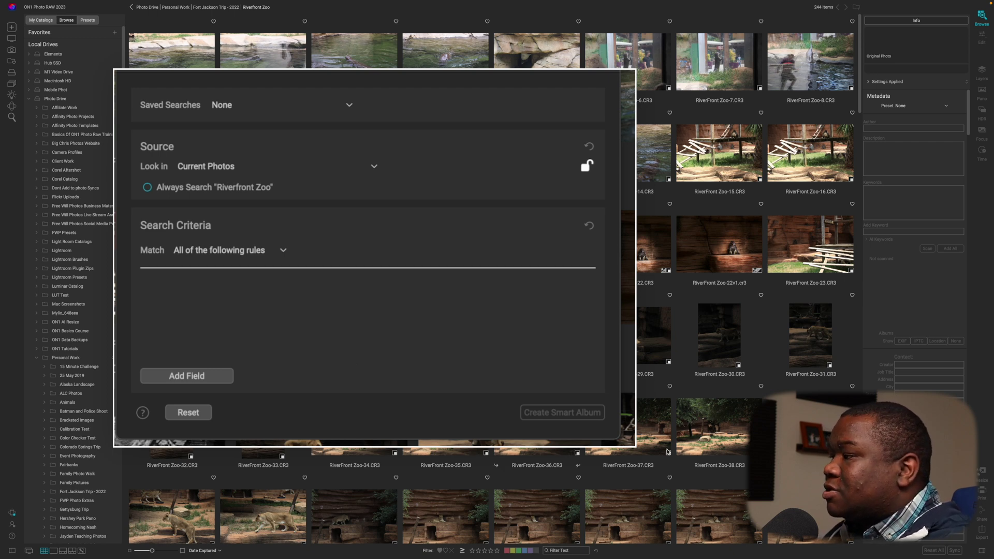
left_click(727, 251)
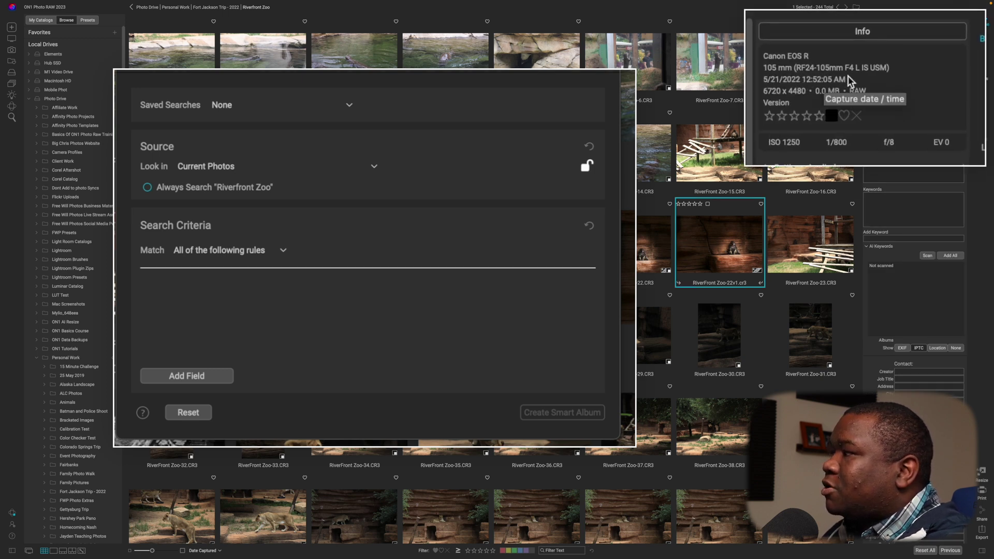
left_click_drag(883, 73, 845, 77)
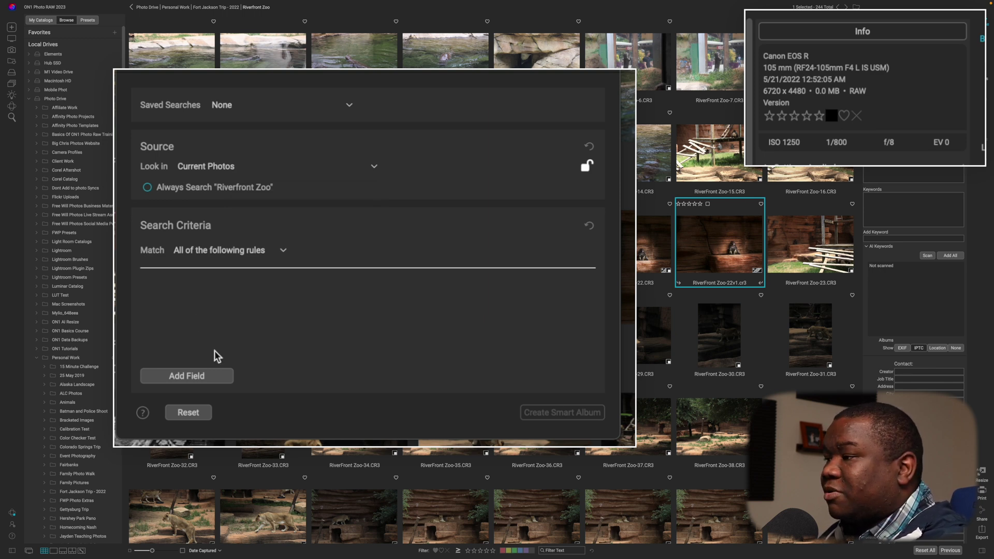
left_click(183, 376)
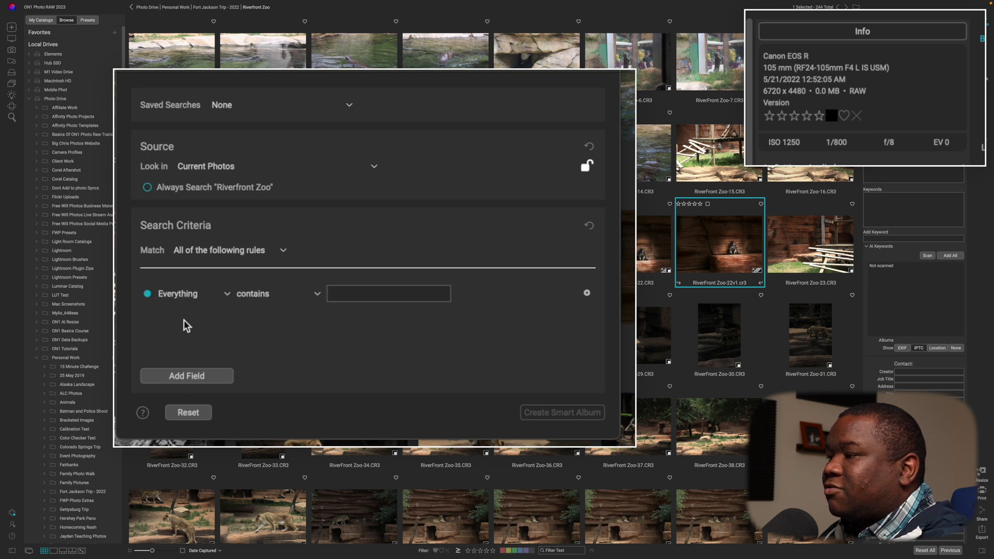
Set the rule to Lens contains 'RF24-105MM F4 L IS USM'
left_click(227, 294)
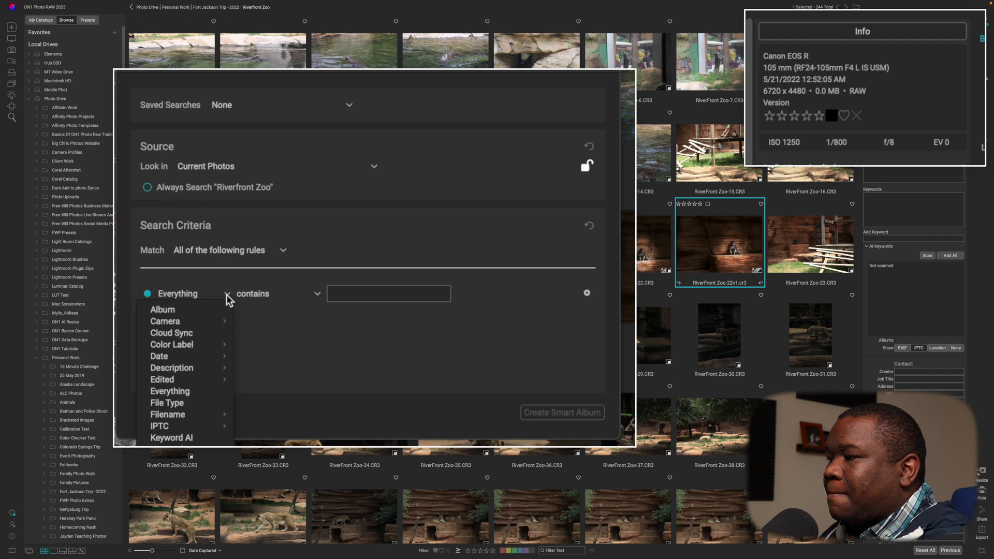
mouse_move(215, 322)
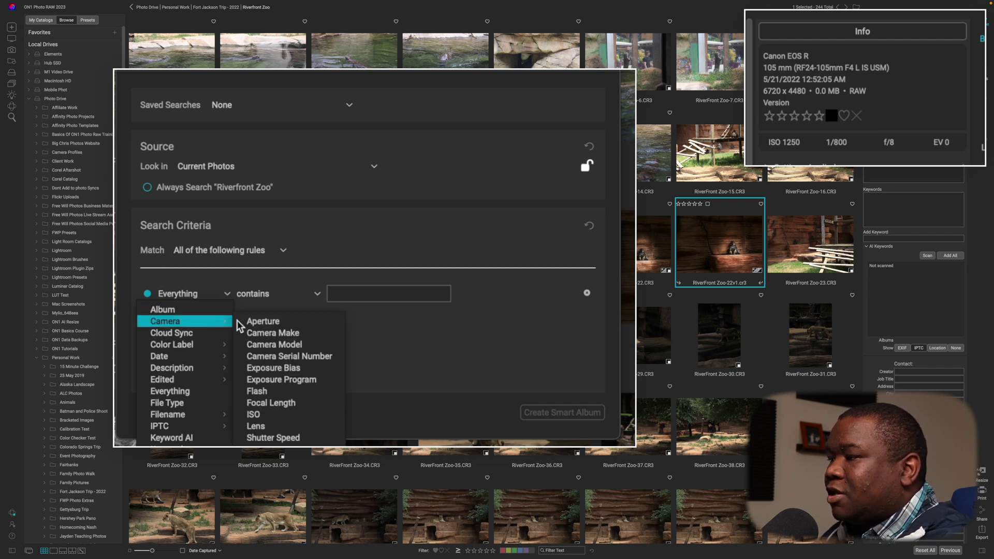
left_click(316, 426)
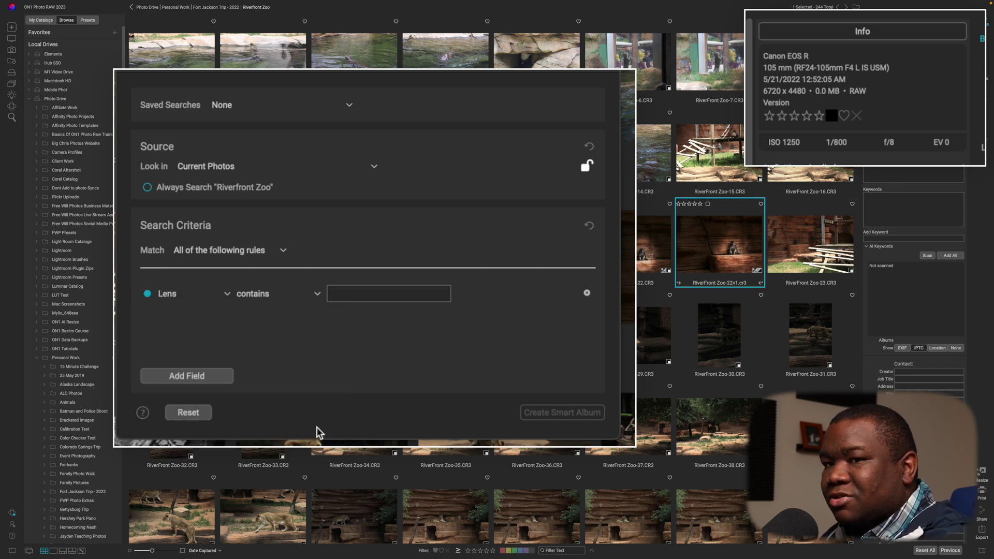
left_click(406, 293)
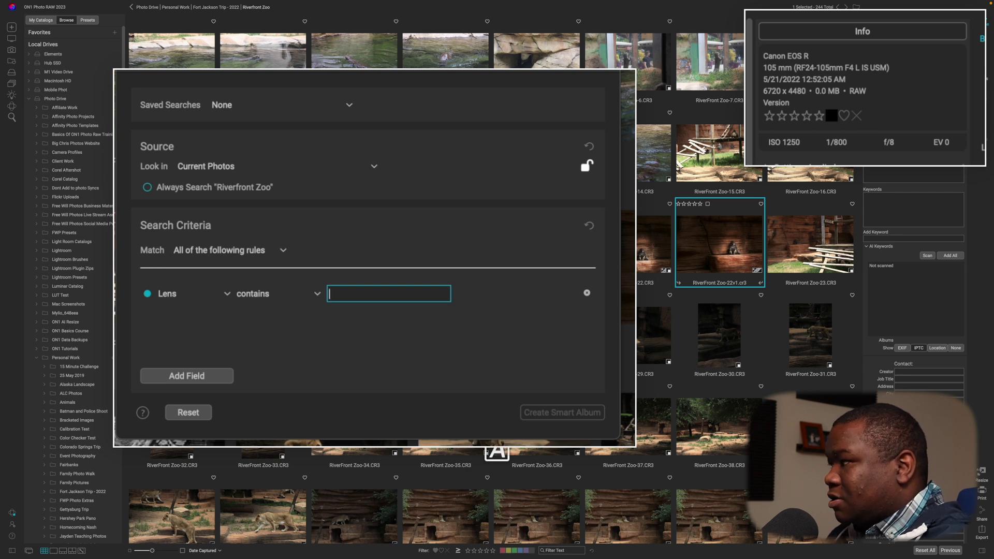
type("R")
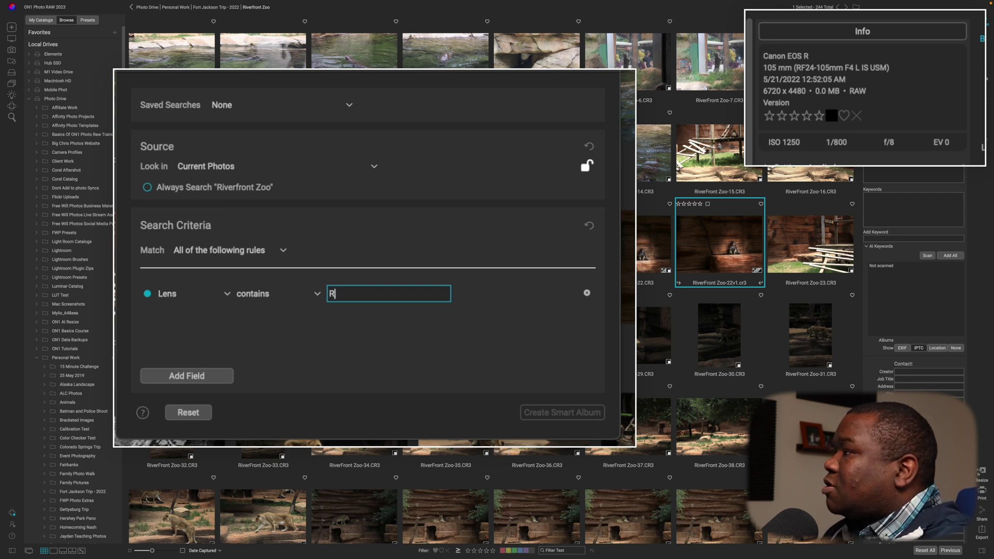
type("F24-10")
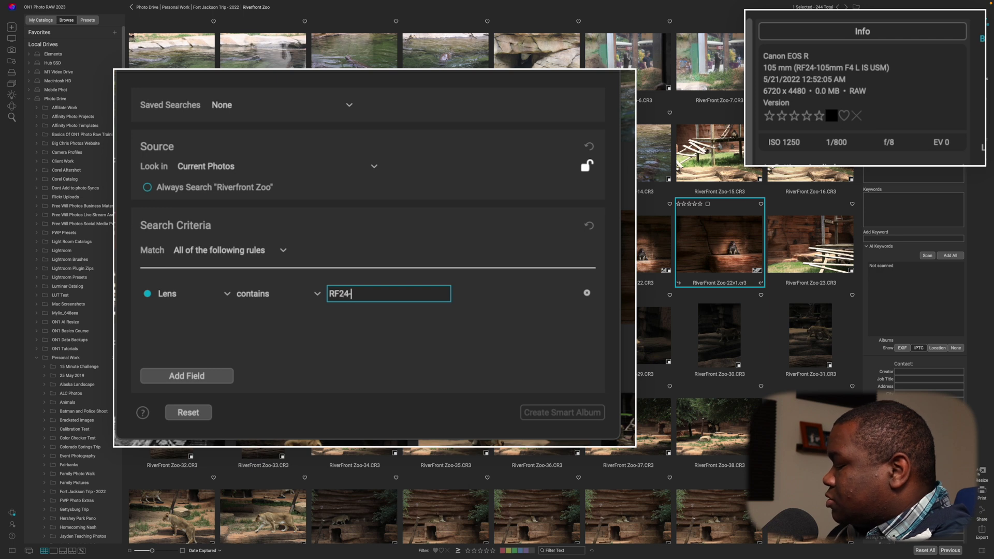
type("5")
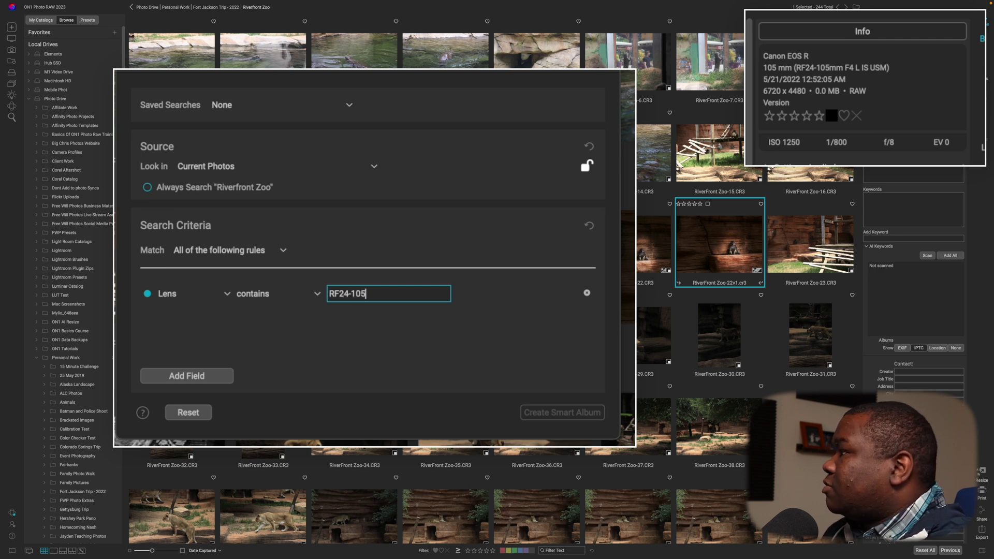
type("MM ")
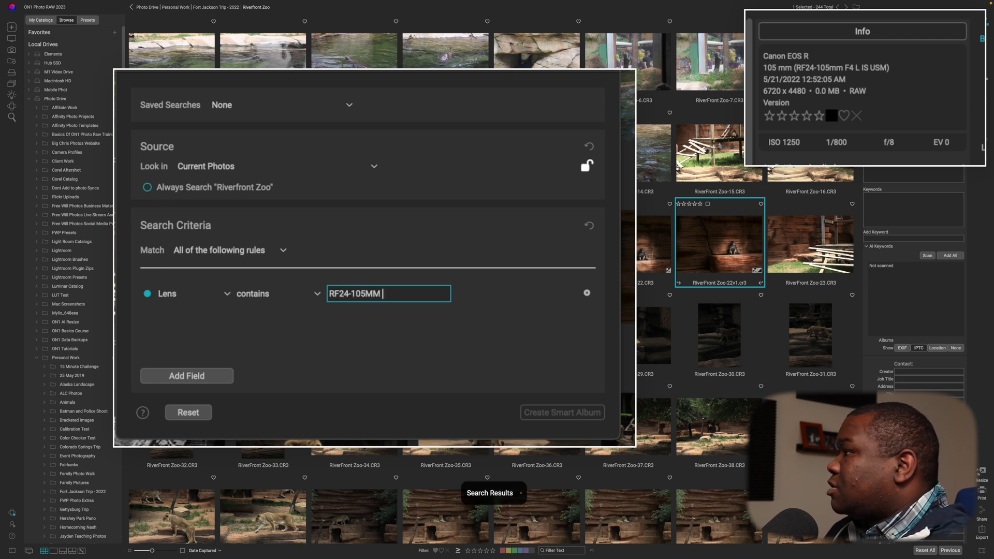
type("F4")
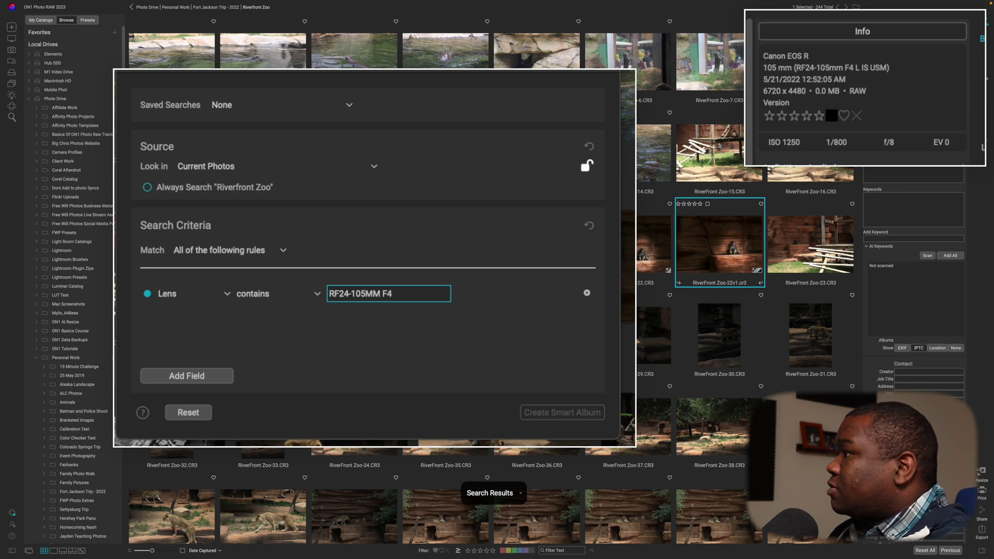
type(" L")
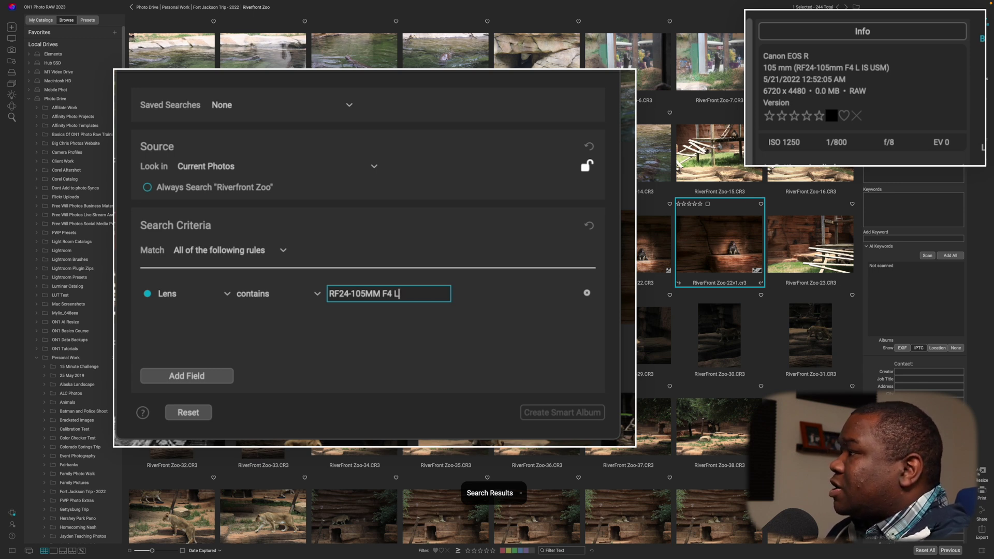
type(" IS")
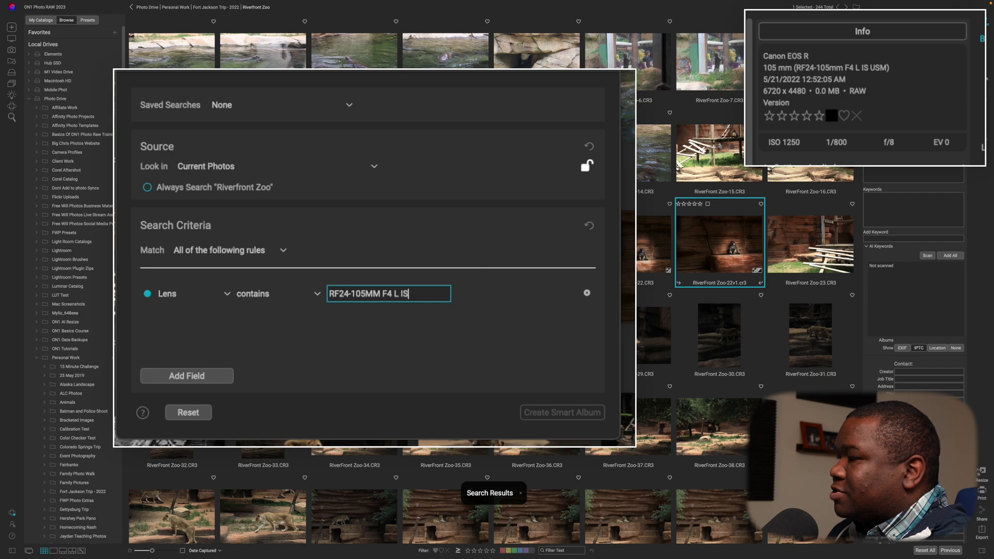
type(" USM")
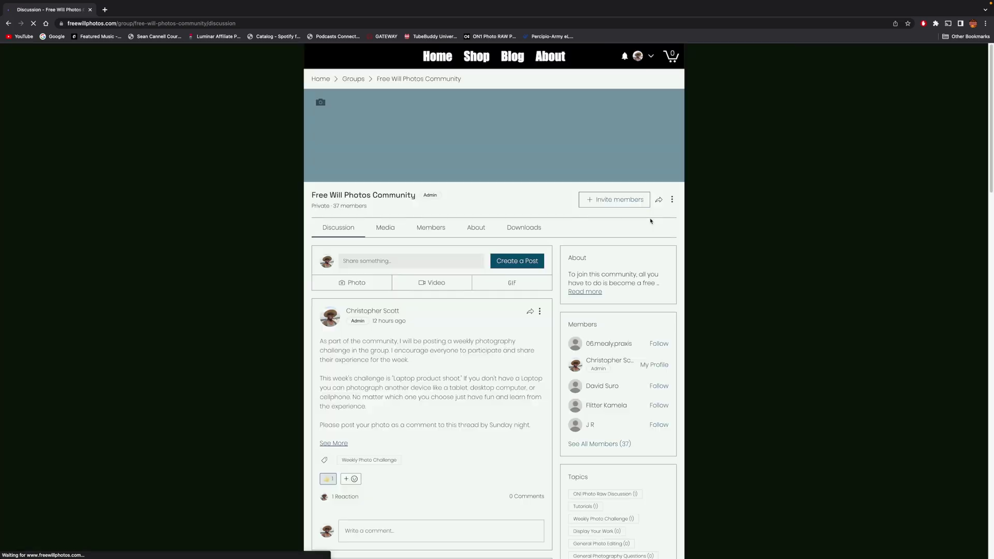
Scroll through the Free Will Photos Community discussion posts
scroll(496, 312, "down", 1)
scroll(496, 312, "down", 2)
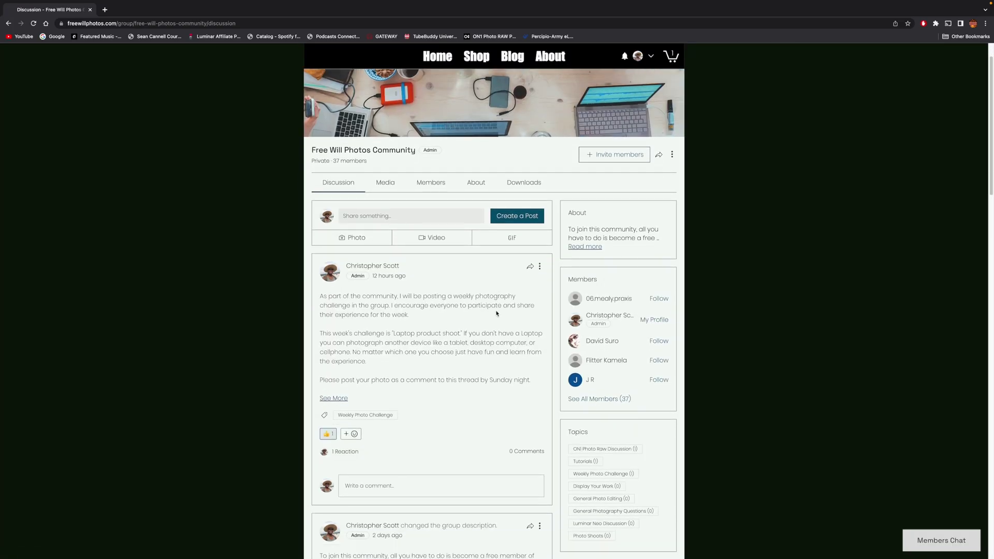
scroll(490, 306, "down", 3)
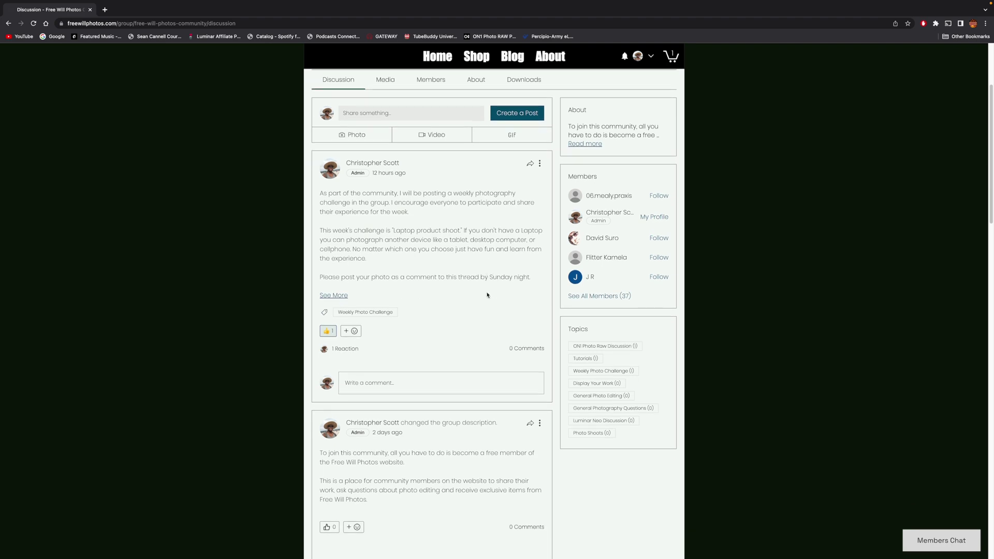
scroll(476, 289, "up", 5)
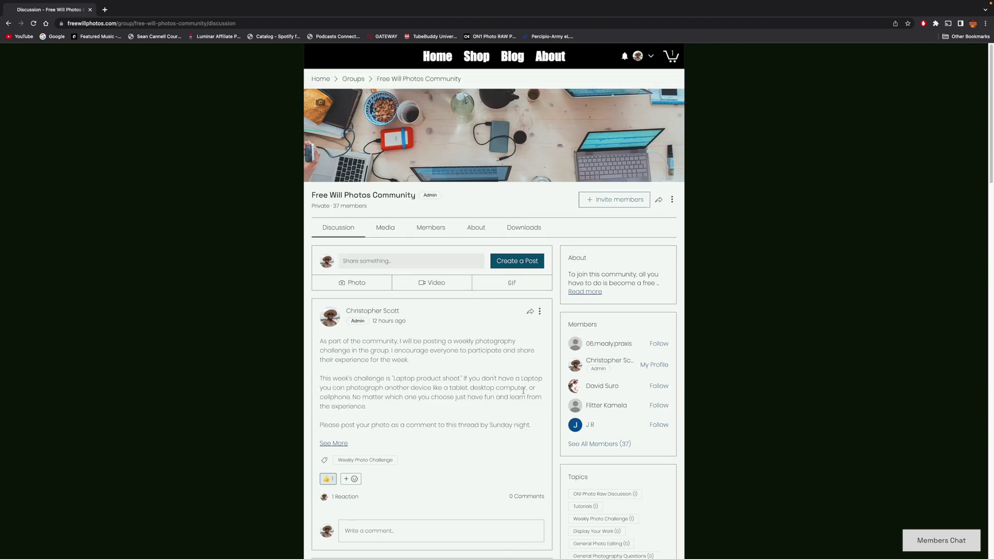
scroll(523, 390, "down", 12)
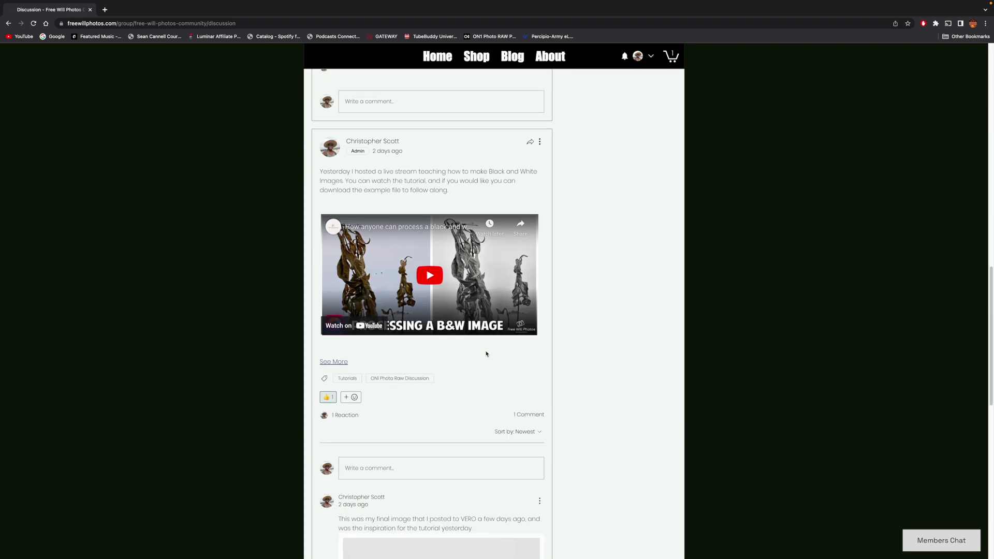
scroll(486, 354, "down", 10)
scroll(486, 351, "up", 20)
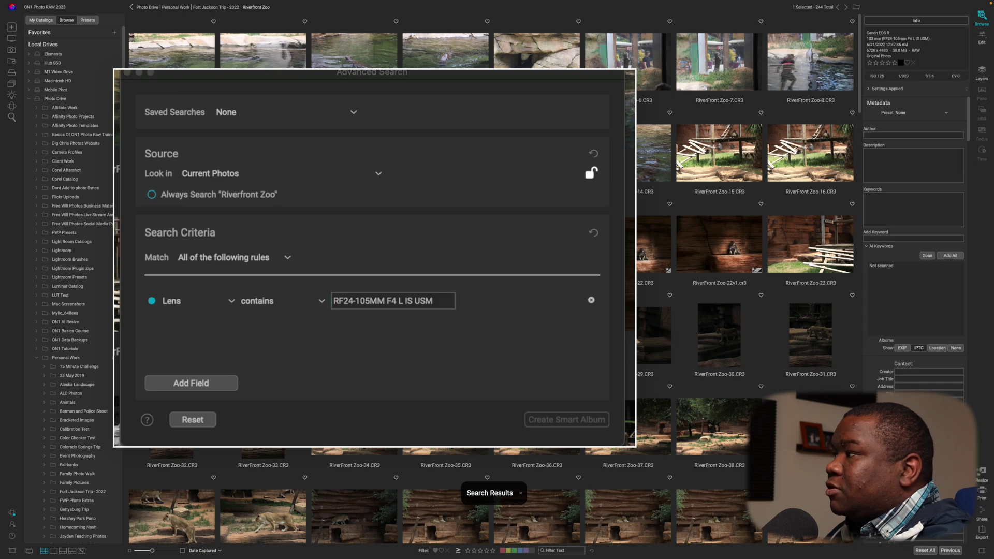
left_click(710, 172)
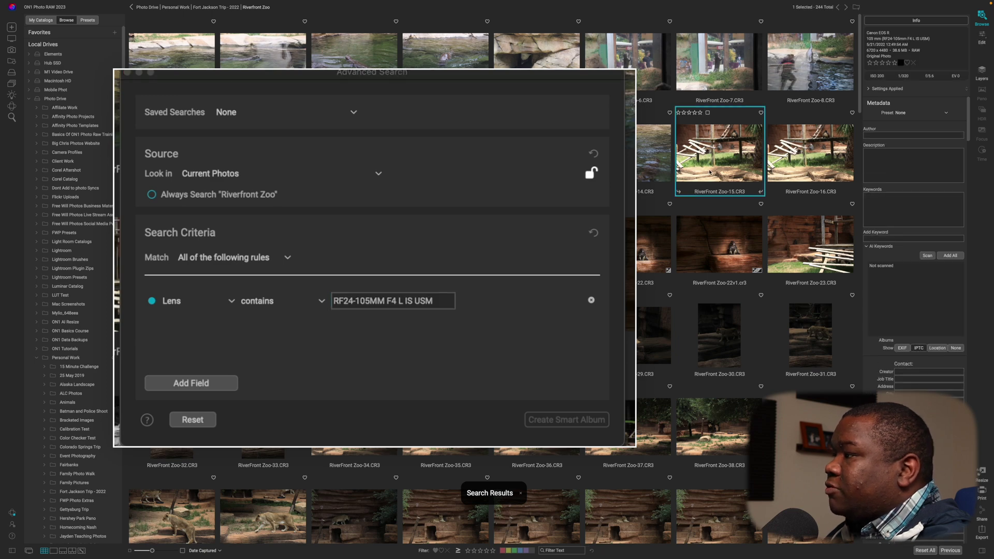
left_click(723, 255)
left_click(725, 340)
scroll(723, 340, "down", 10)
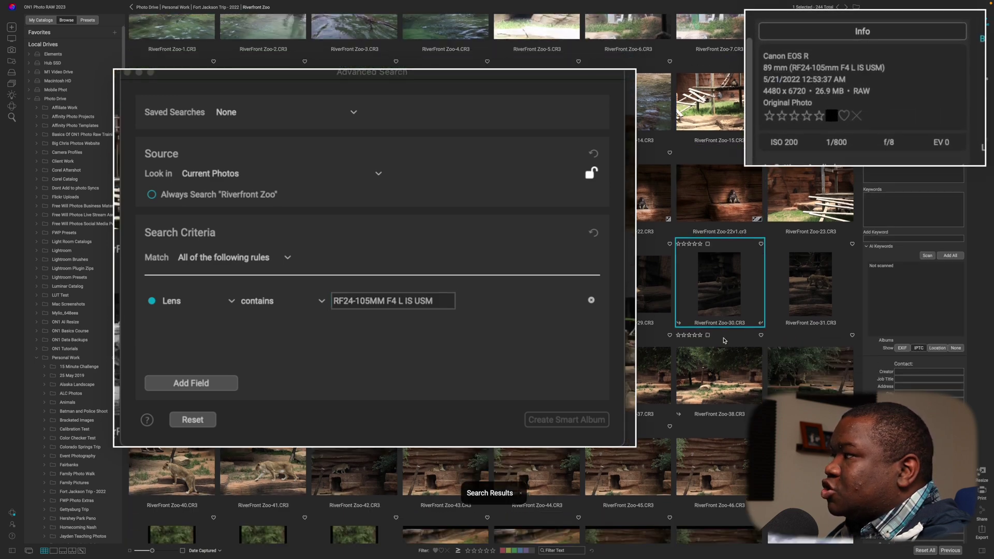
left_click(714, 309)
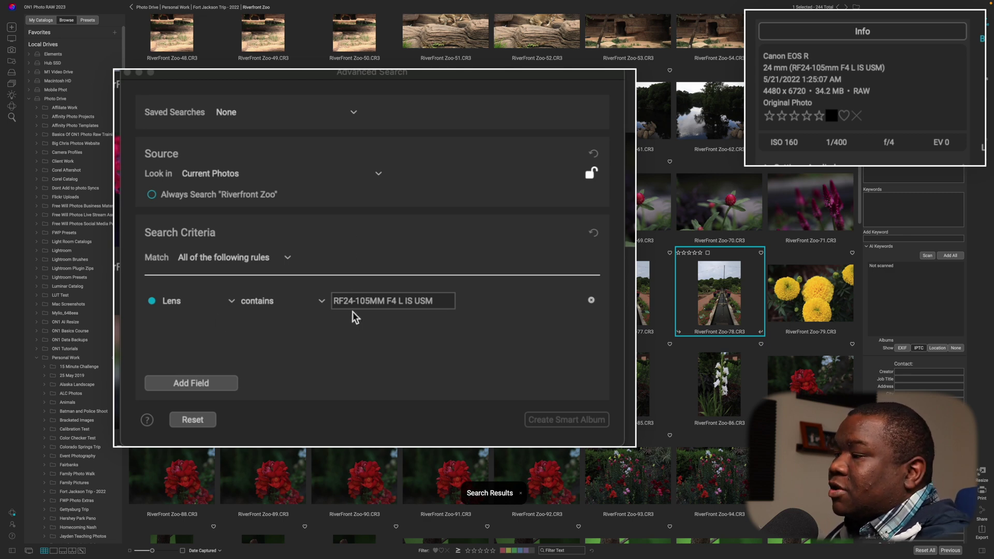
left_click(378, 176)
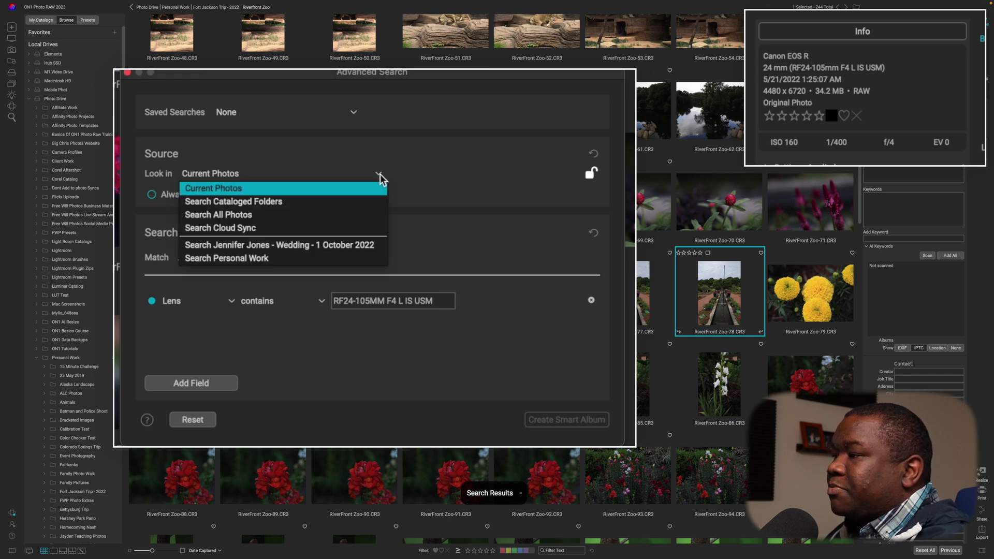
Change the Look in setting to Search All Photos
left_click(278, 217)
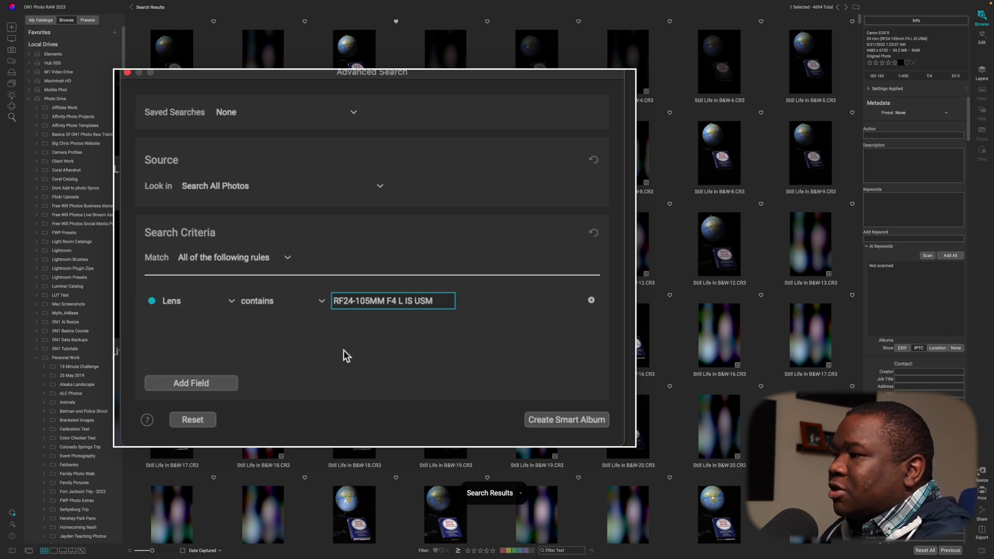
Save the current lens search via Save New Style as 'CANON RF 24-105MM LENS'
left_click(353, 113)
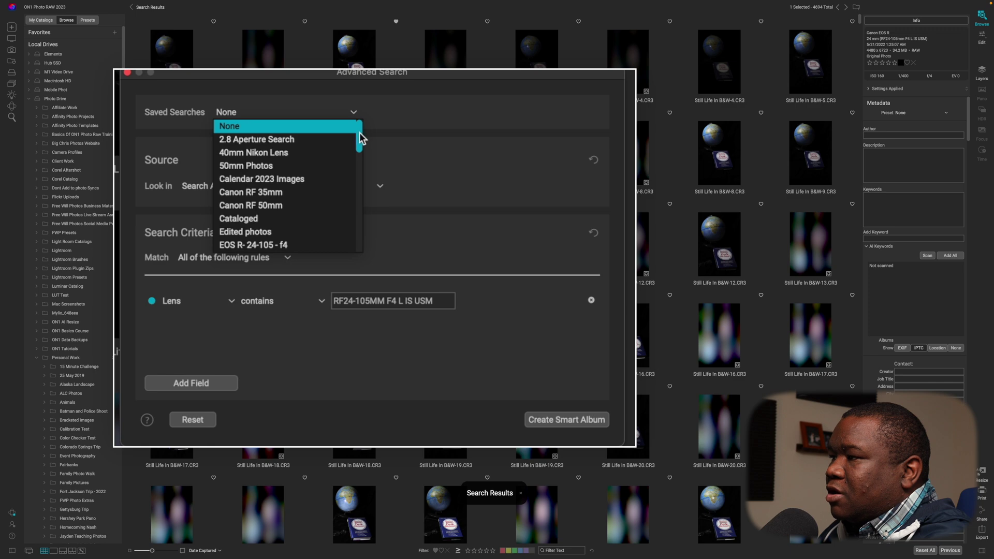
left_click_drag(361, 139, 368, 236)
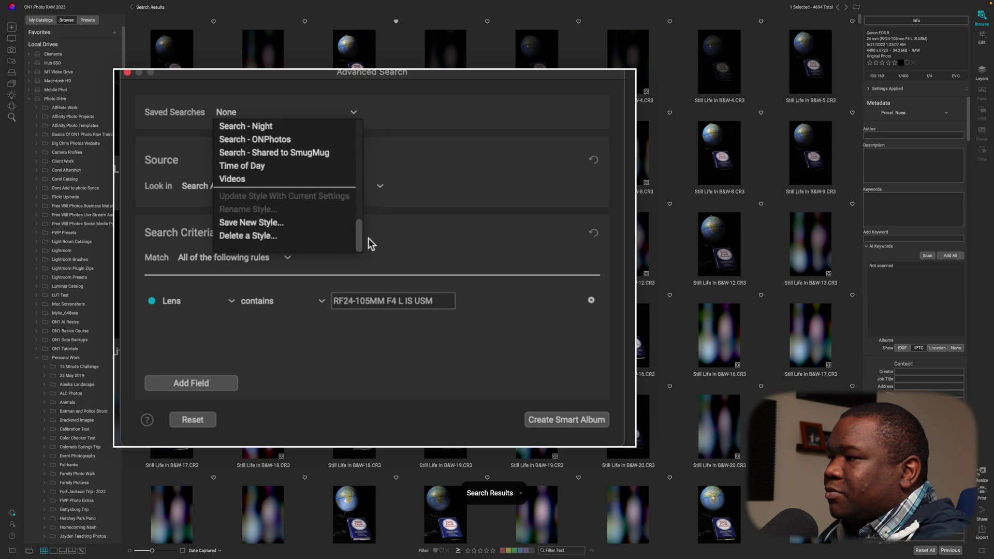
left_click(285, 223)
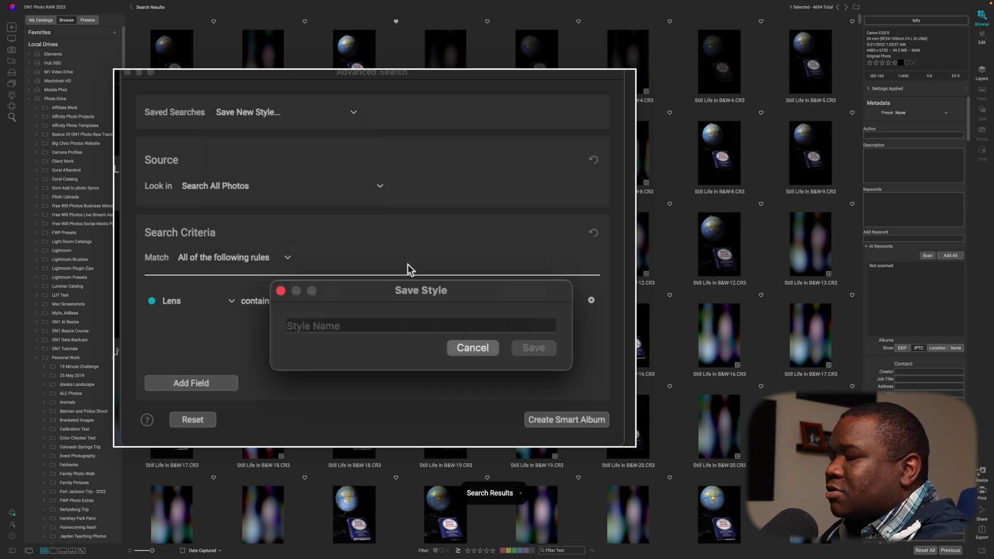
type("24-015")
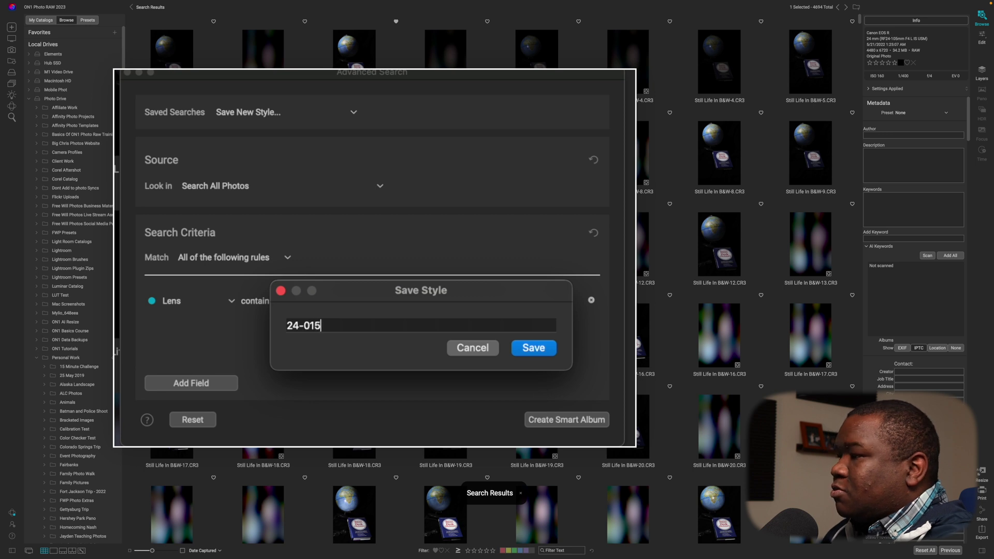
key("BackSpace")
key("BackSpace")
key("BackSpace")
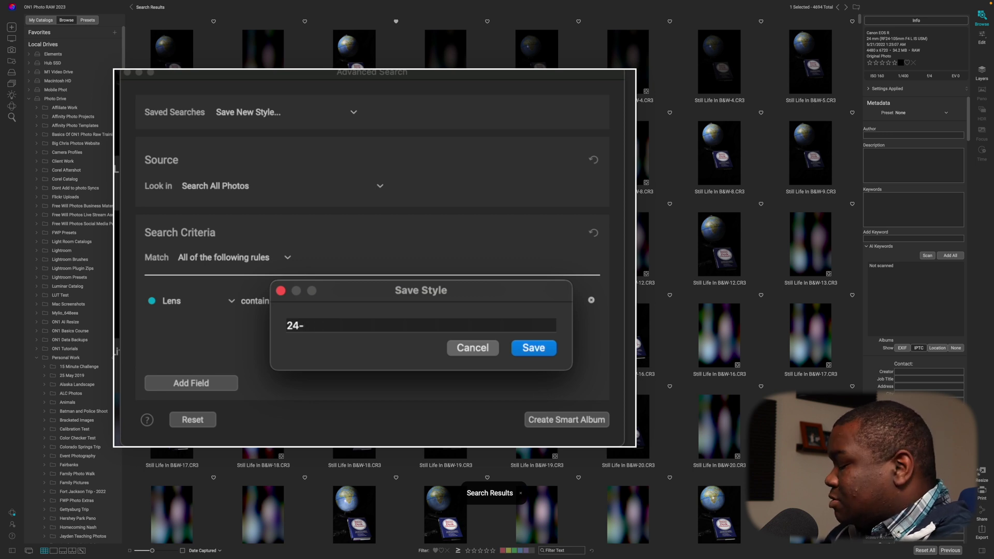
type("105MM KWB")
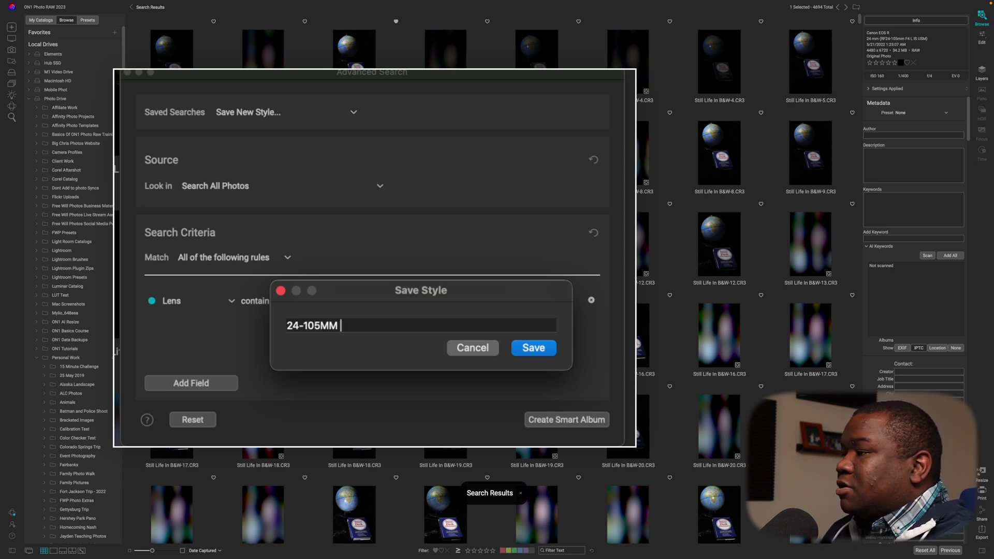
key("BackSpace")
key("BackSpace")
key("BackSpace")
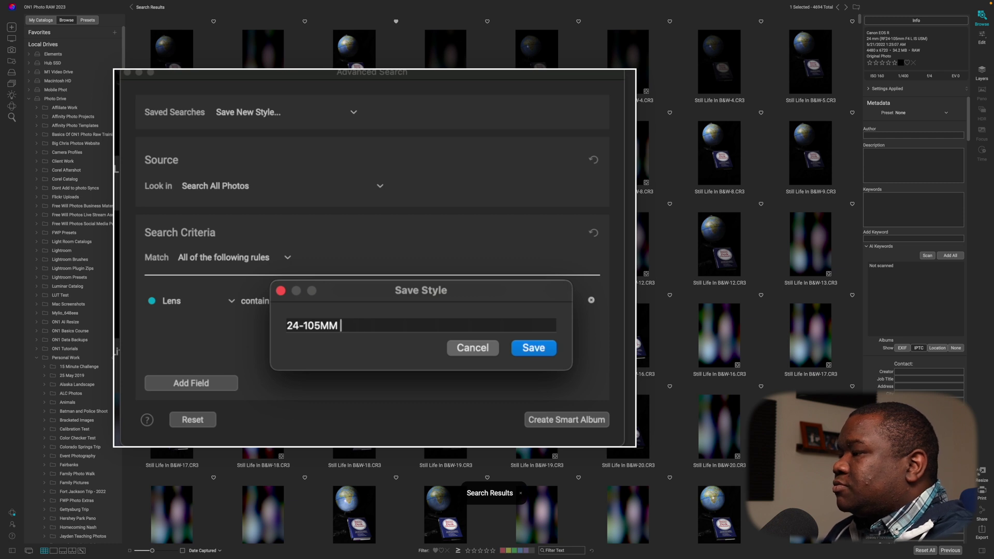
type("LENS")
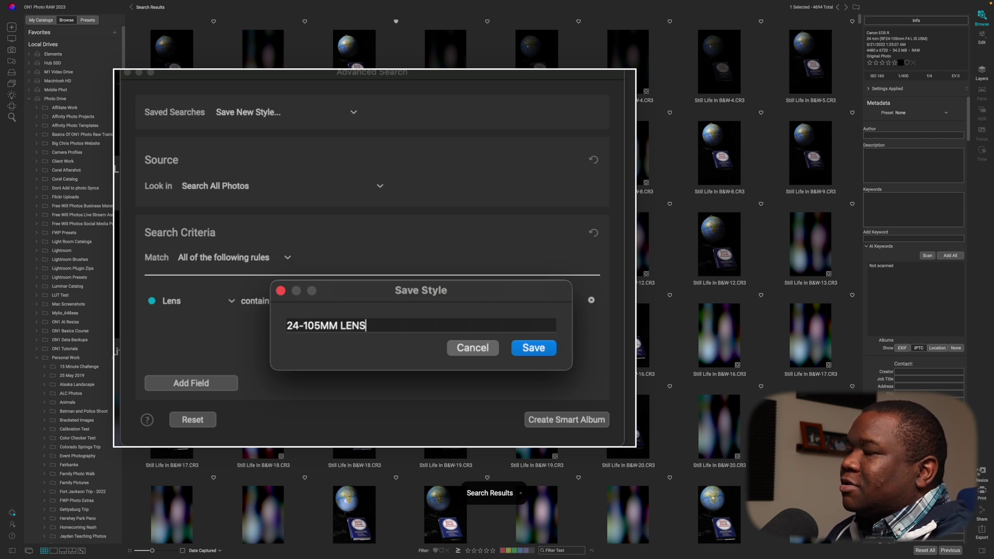
left_click(288, 325)
type("CANON RF")
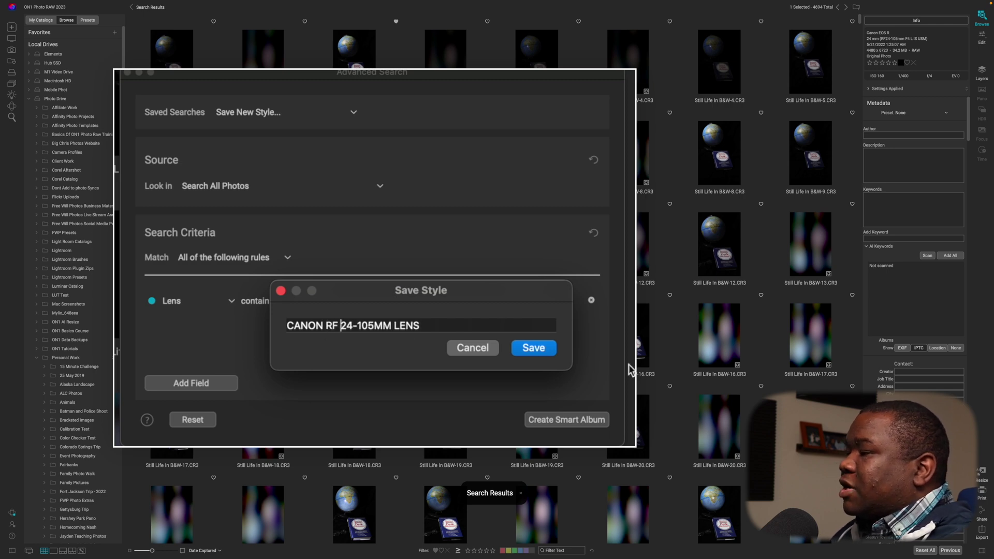
left_click(536, 349)
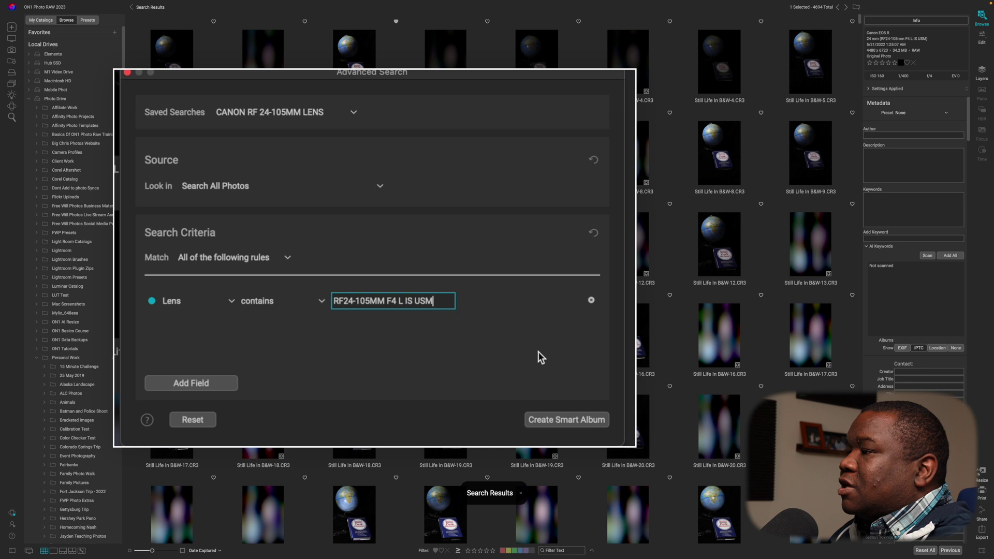
Add a second rule: Camera Model contains 'CANON EOS R'
left_click(231, 384)
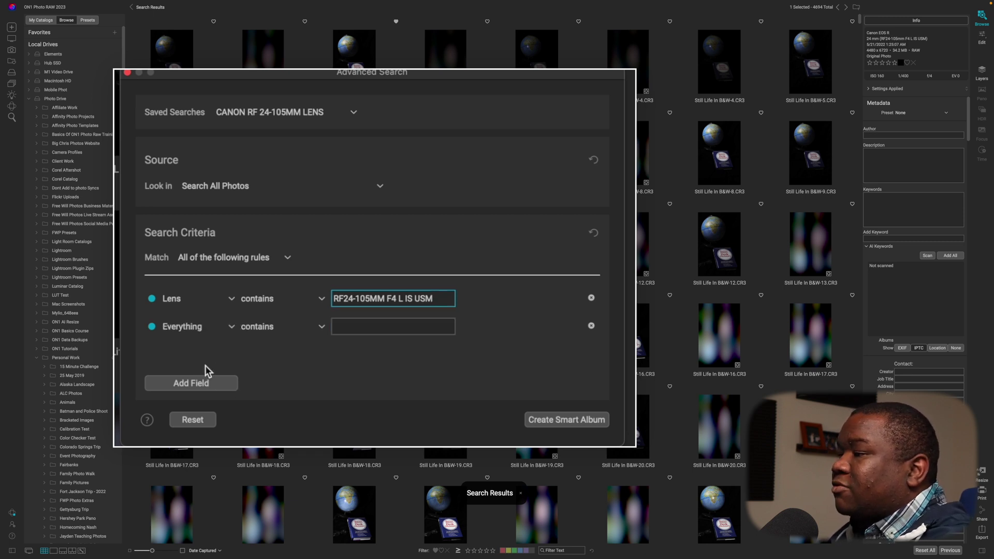
left_click(210, 329)
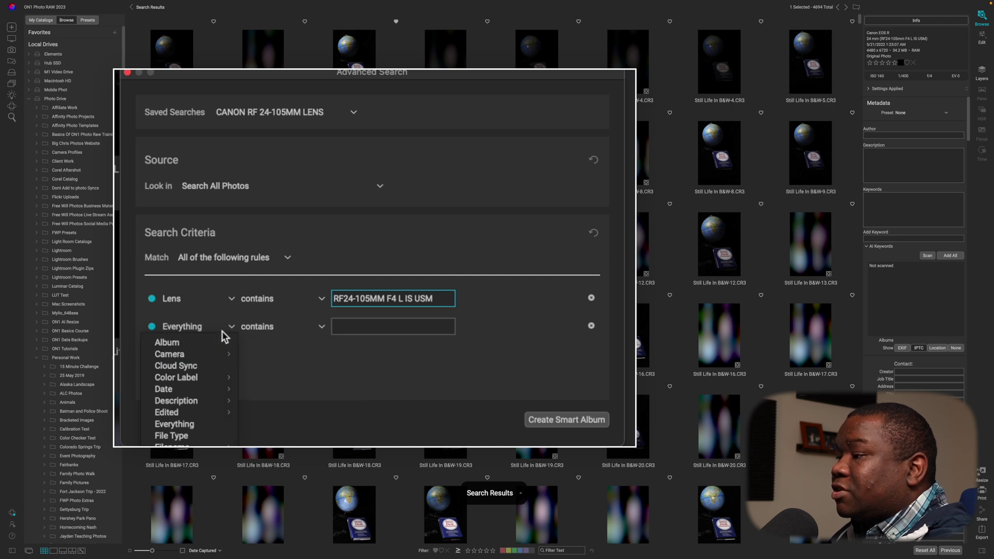
mouse_move(218, 356)
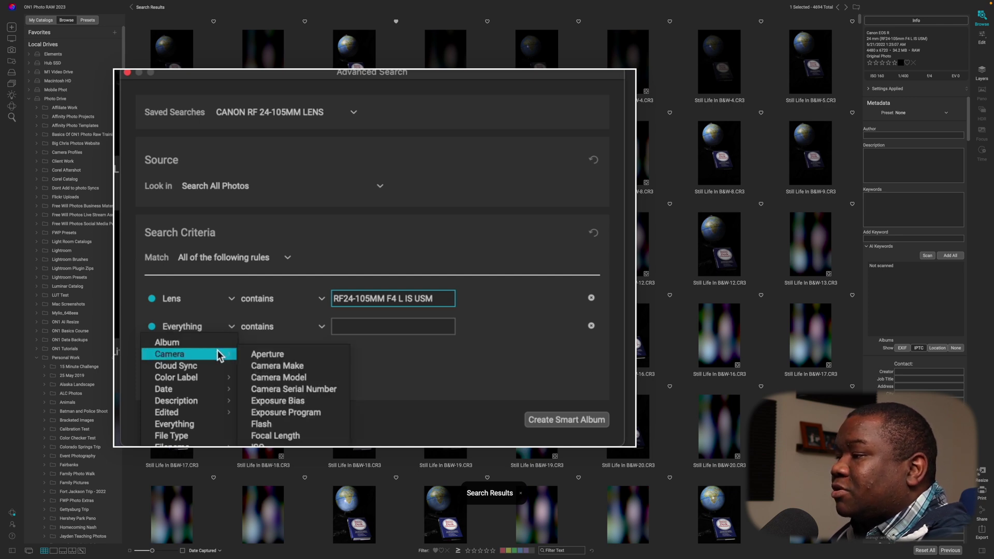
left_click(305, 379)
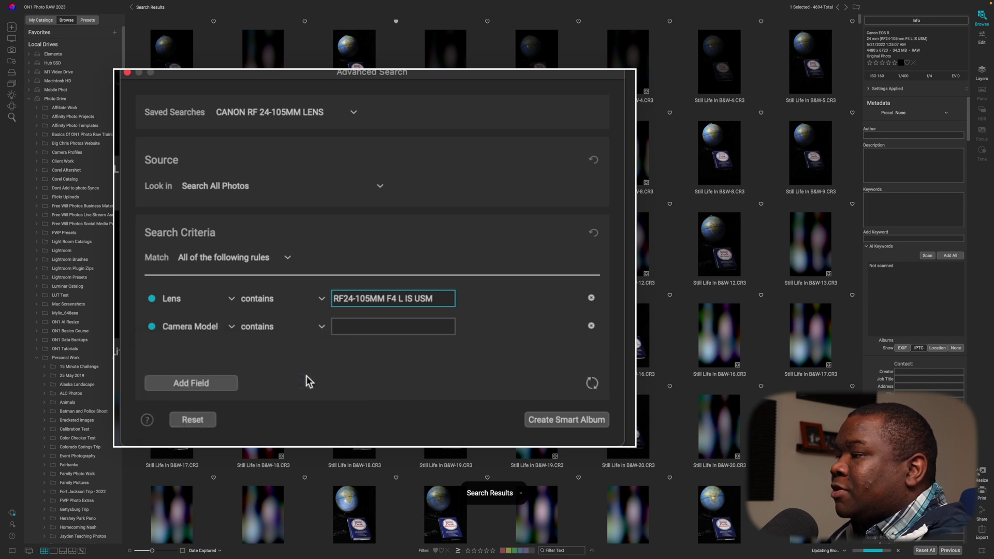
left_click(365, 327)
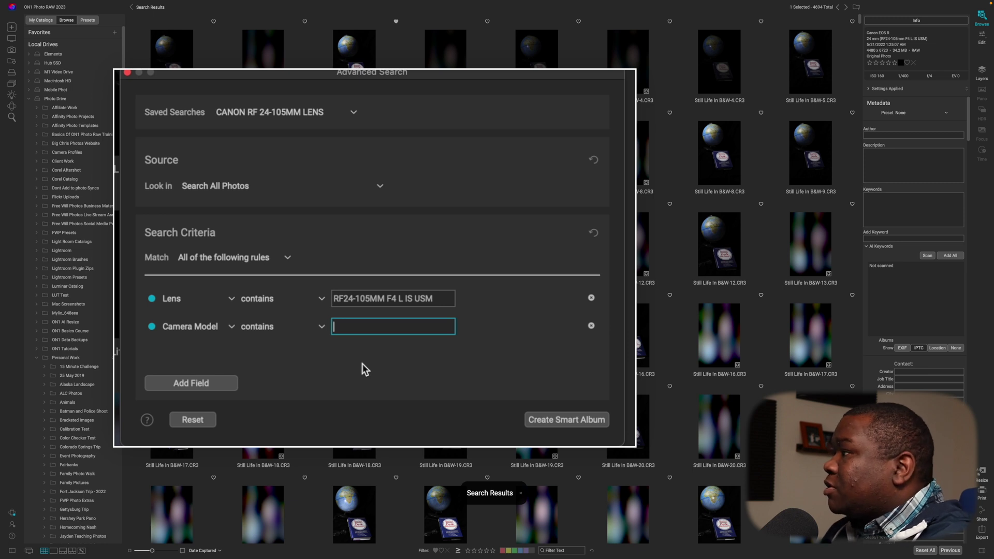
type("CANON")
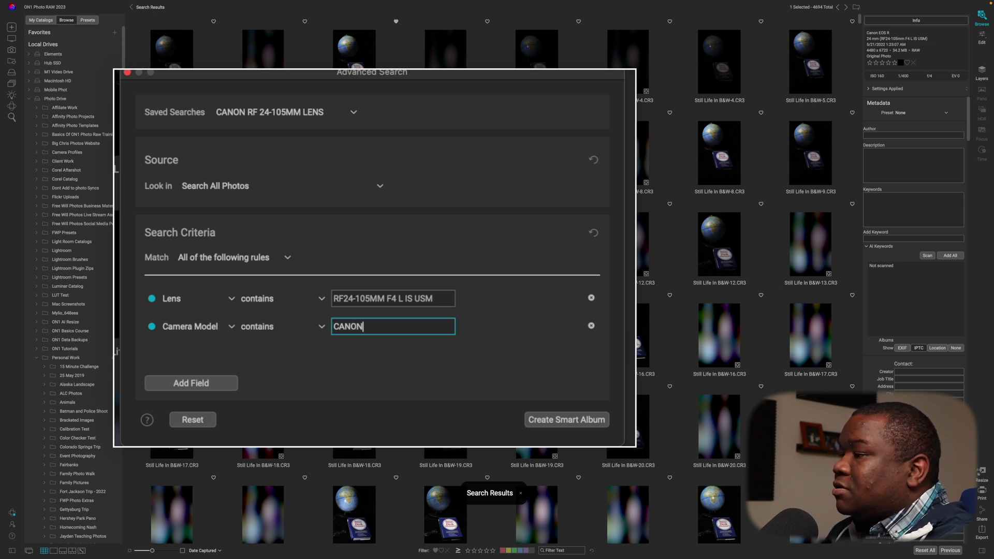
type(" EOS R")
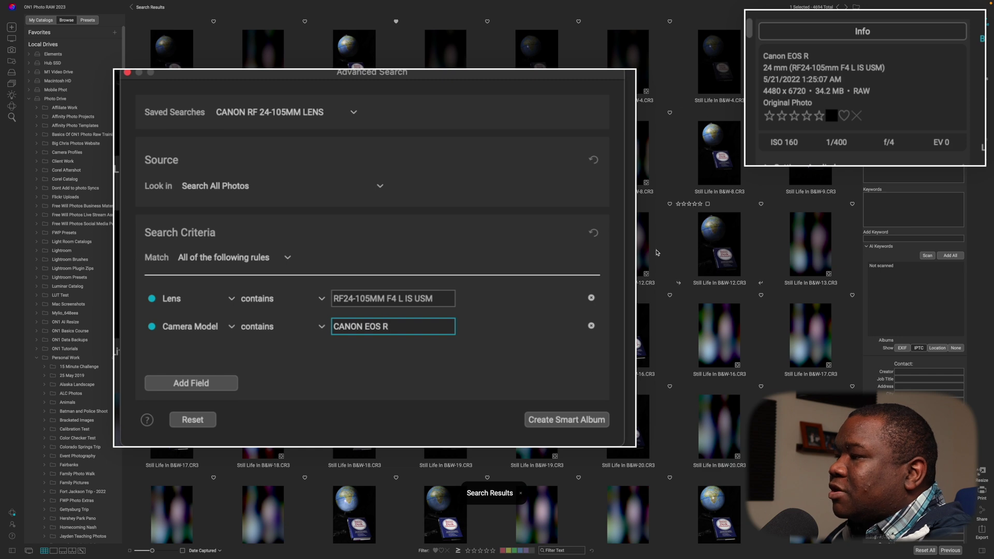
left_click(413, 299)
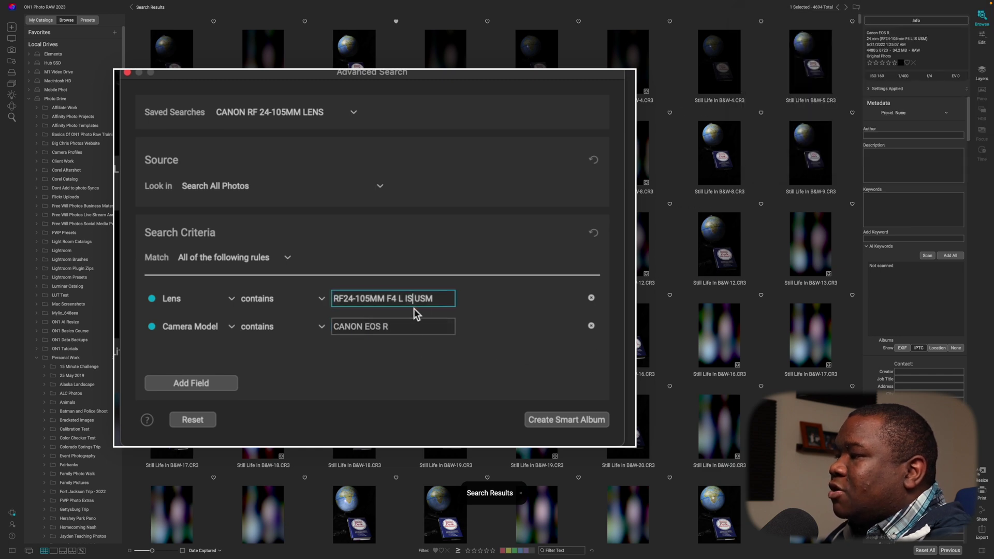
scroll(672, 309, "down", 2)
scroll(672, 310, "down", 10)
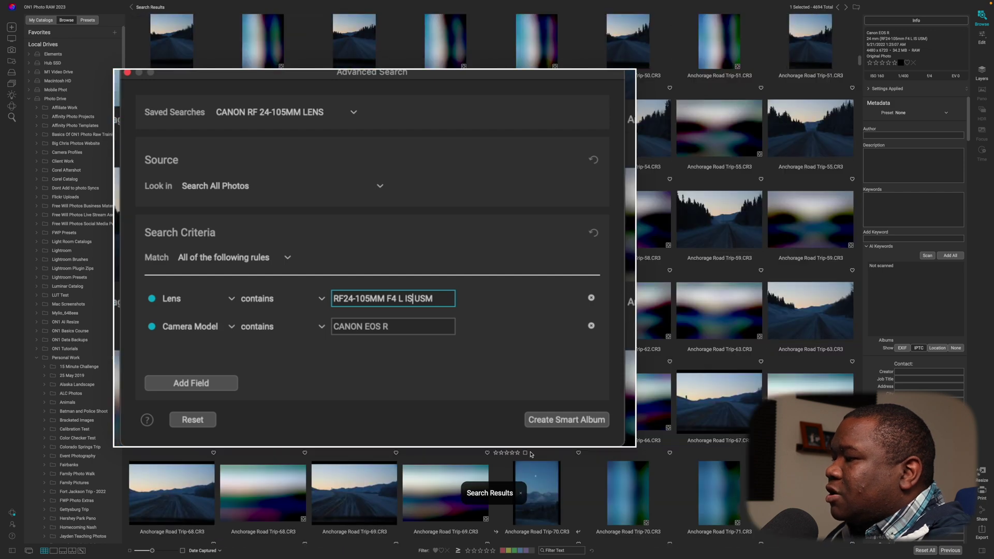
left_click(672, 310)
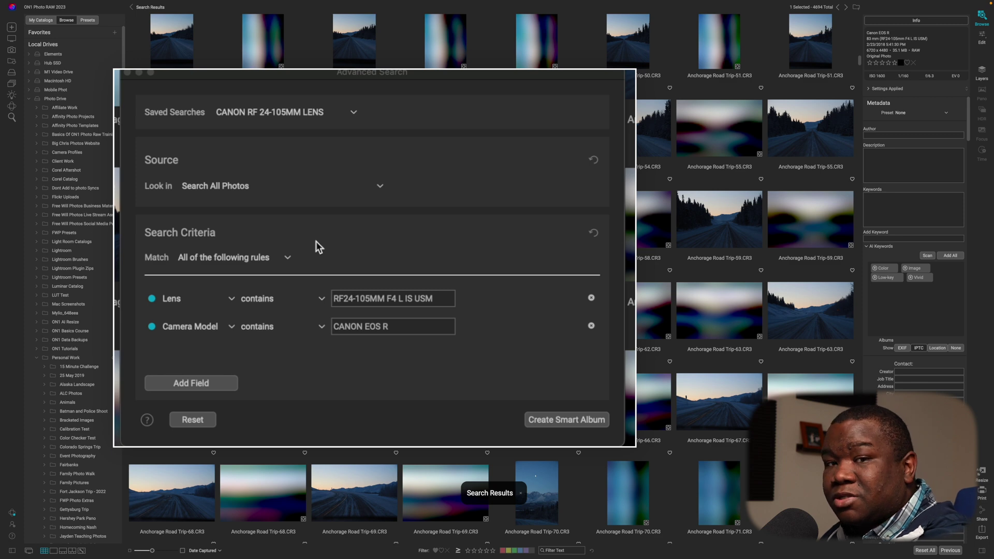
left_click(352, 114)
left_click_drag(359, 151, 362, 220)
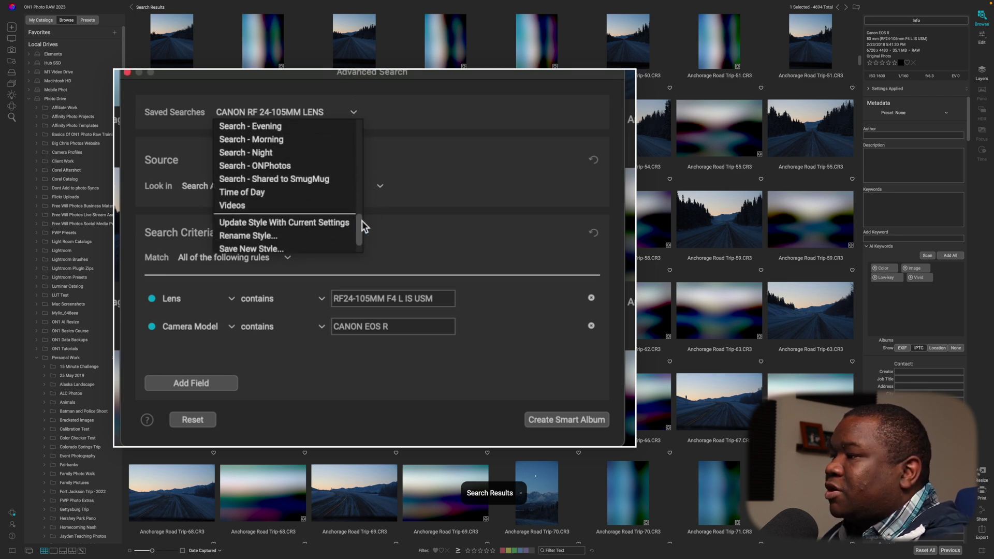
scroll(285, 244, "down", 2)
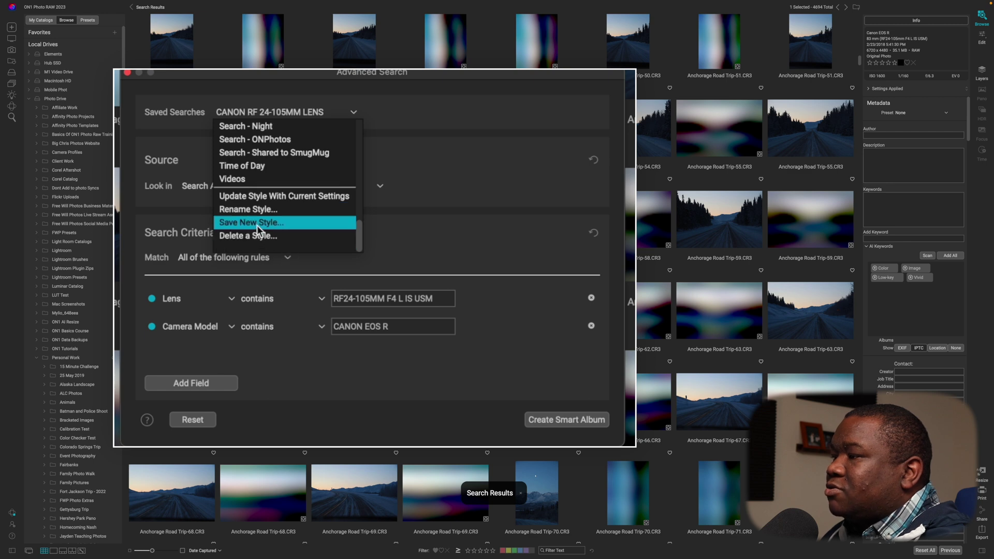
left_click(521, 113)
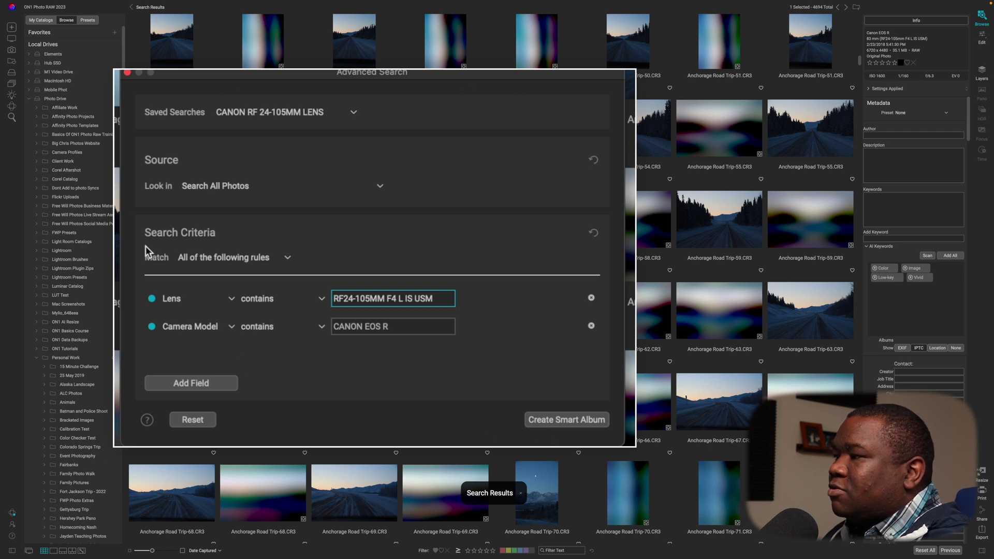
left_click(567, 424)
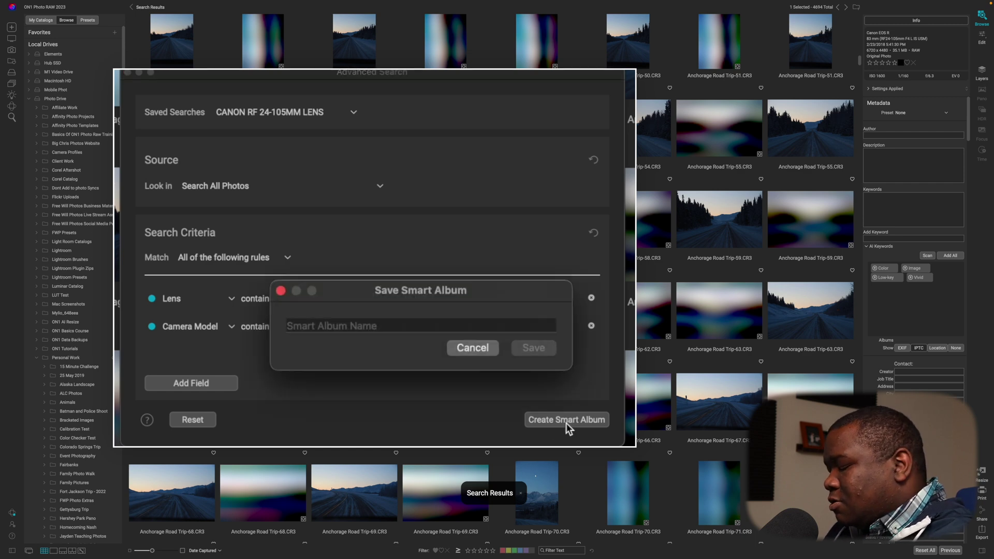
Save the smart album as 'CANON EOS R AND CANON RF 24-105' and close Advanced Search
type("CANON")
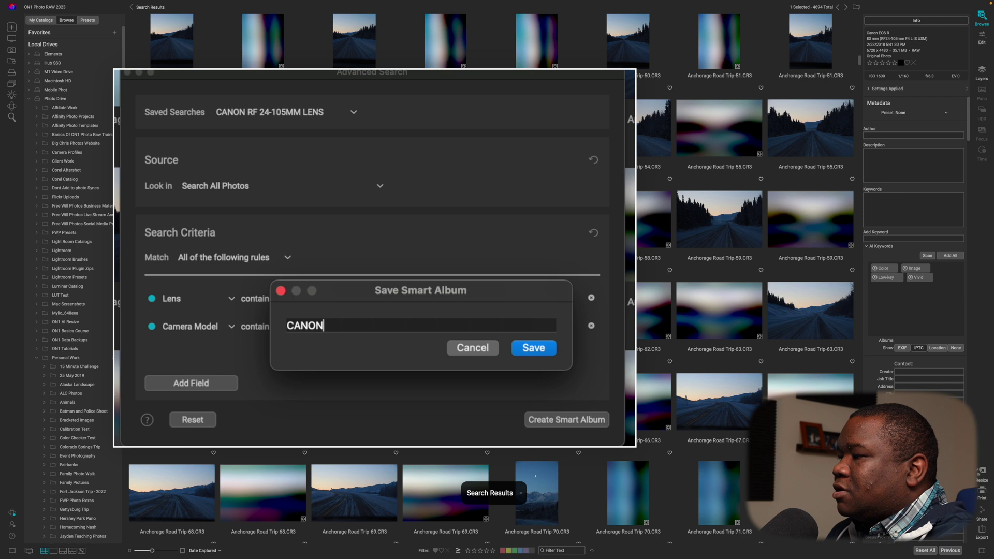
type(" EOS R AND ")
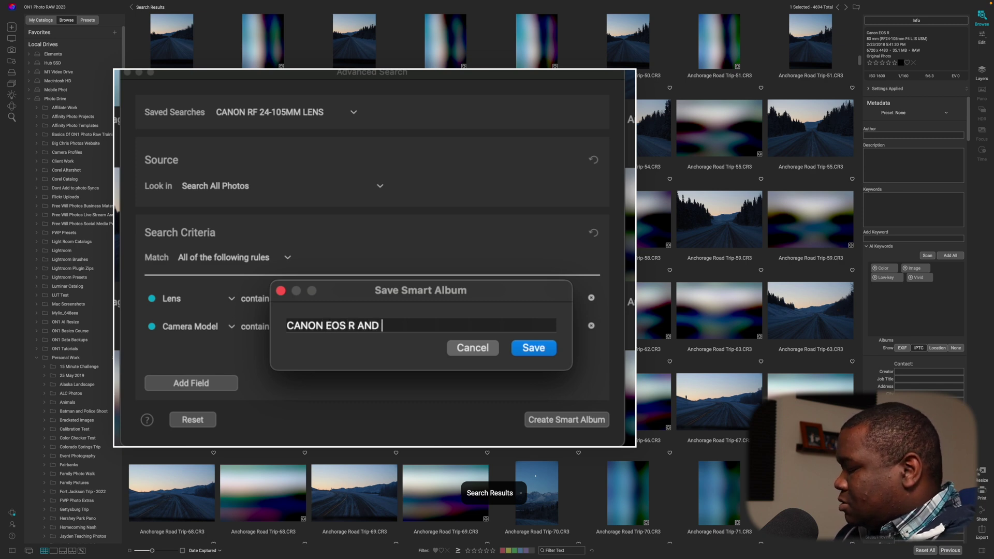
type("CA")
type("N")
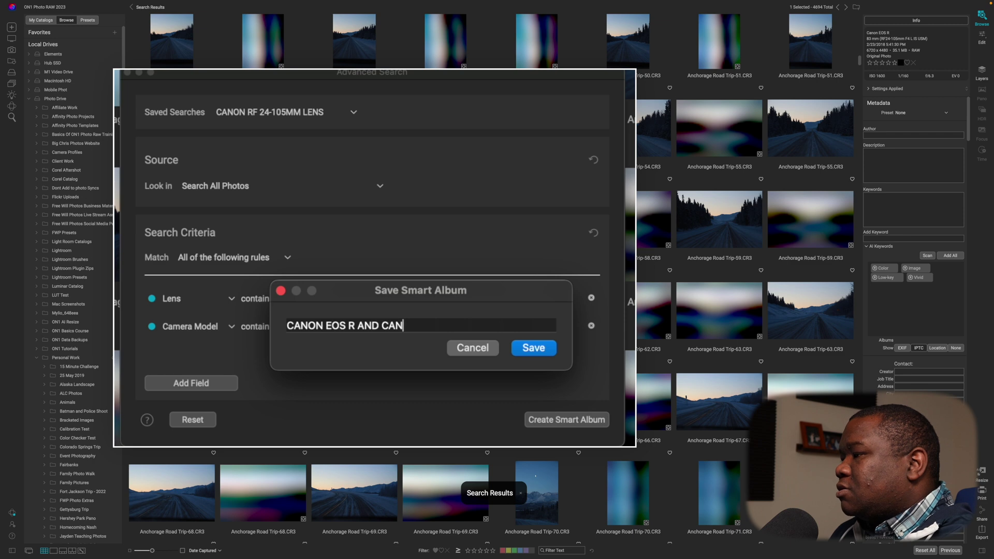
type("ON RF ")
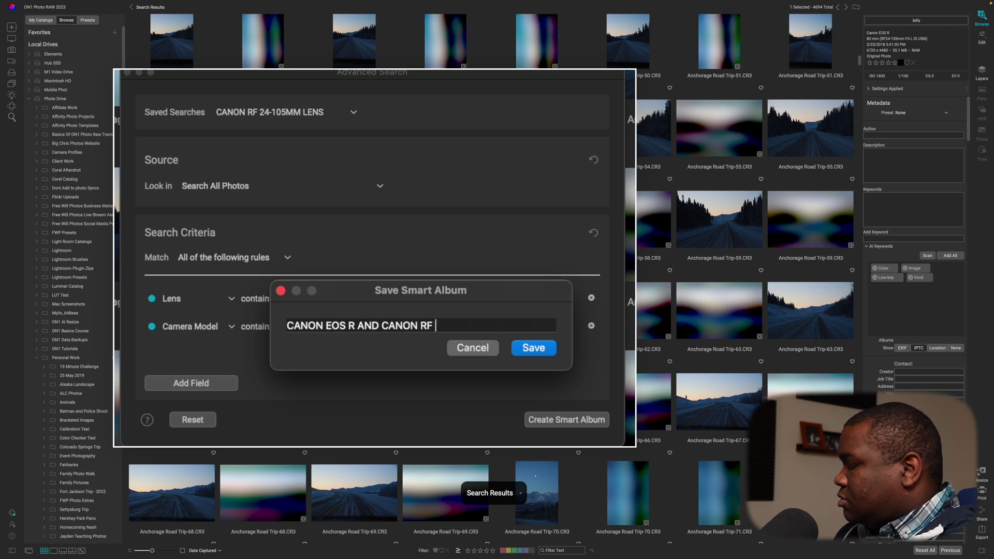
type("24-105")
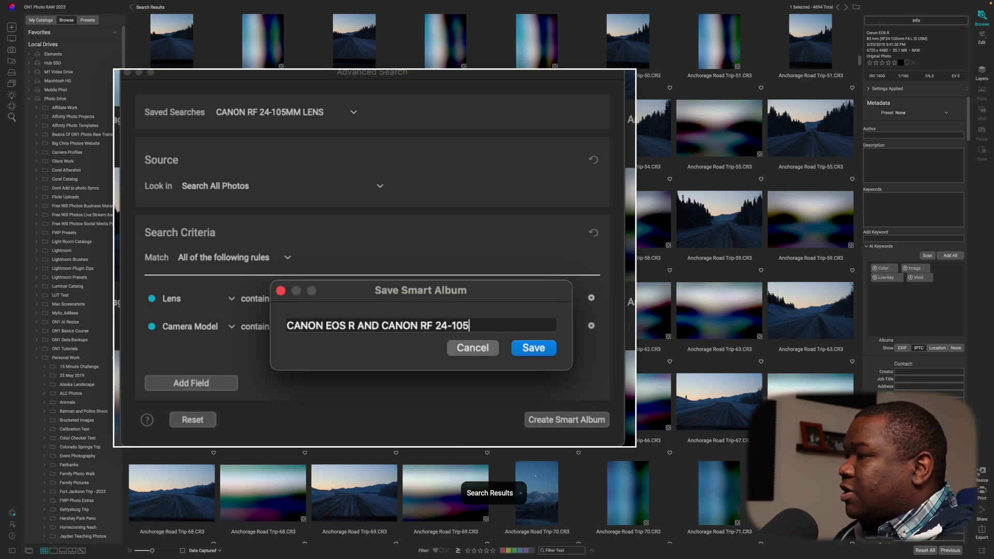
left_click(548, 349)
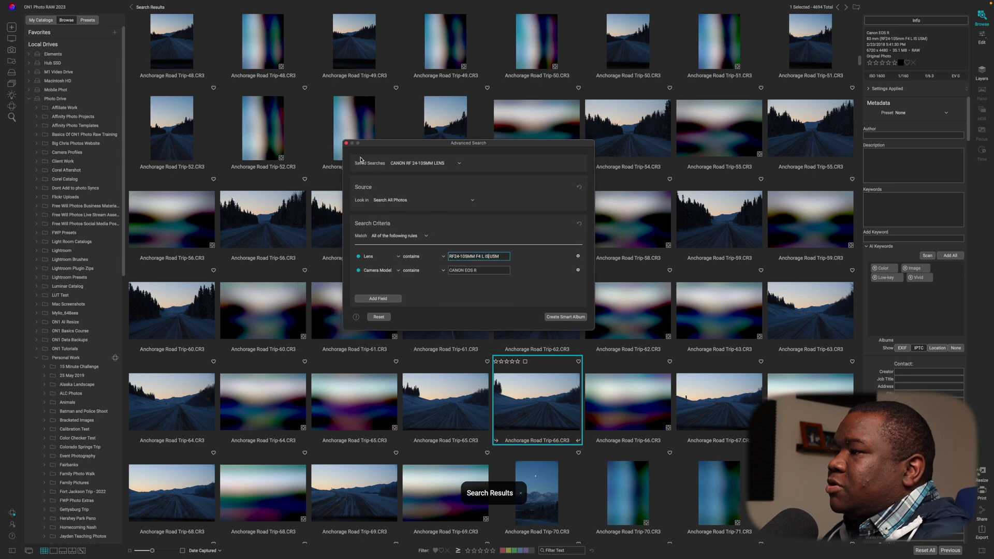
left_click(344, 144)
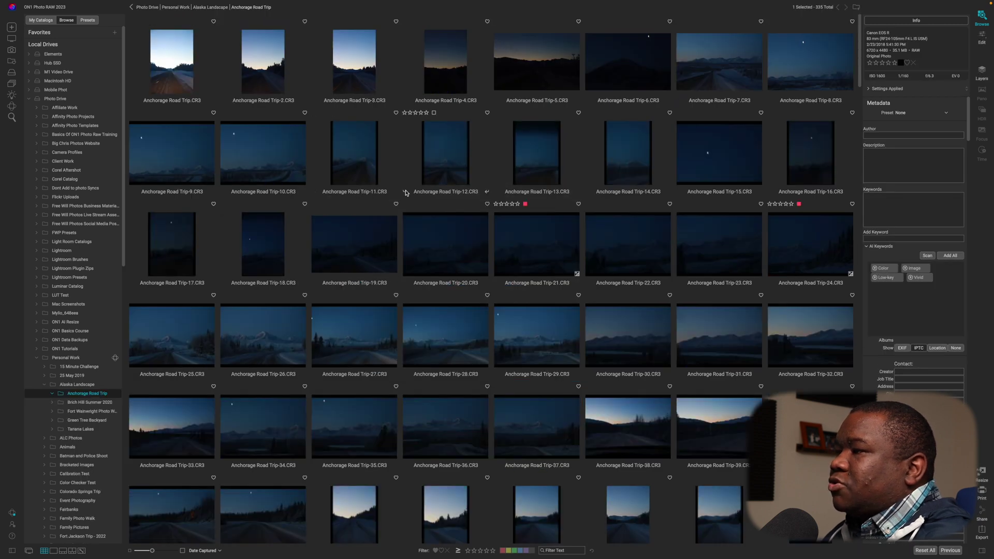
In My Catalogs, collapse Cataloged Folders, Albums and Dates, then open the CANON EOS R AND CANON RF 24-105 smart album
left_click(42, 22)
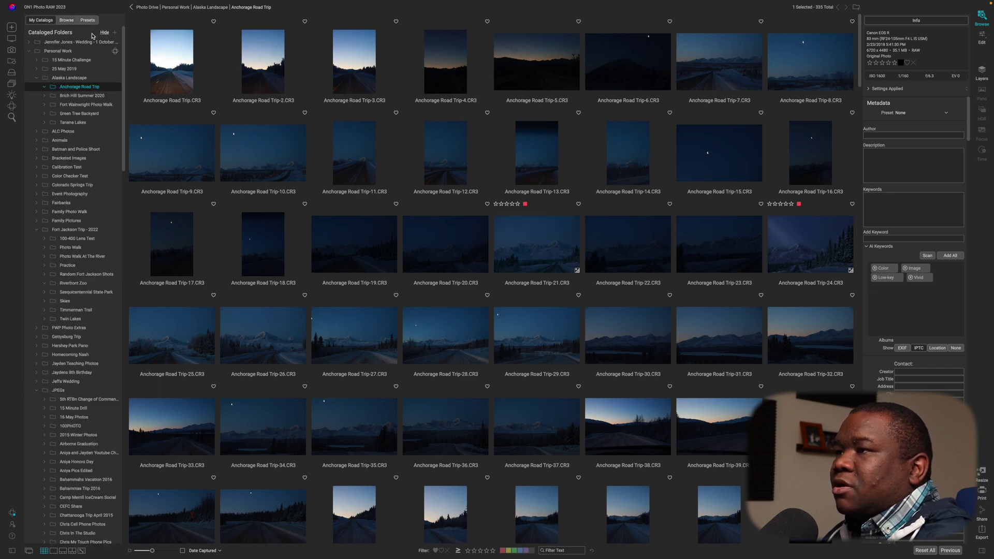
left_click(104, 33)
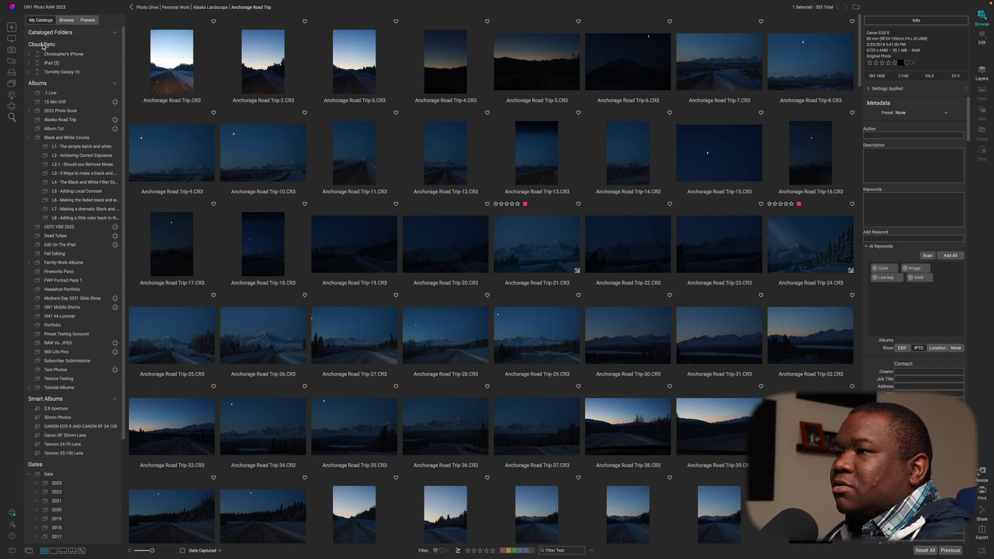
scroll(77, 83, "down", 3)
scroll(77, 77, "up", 3)
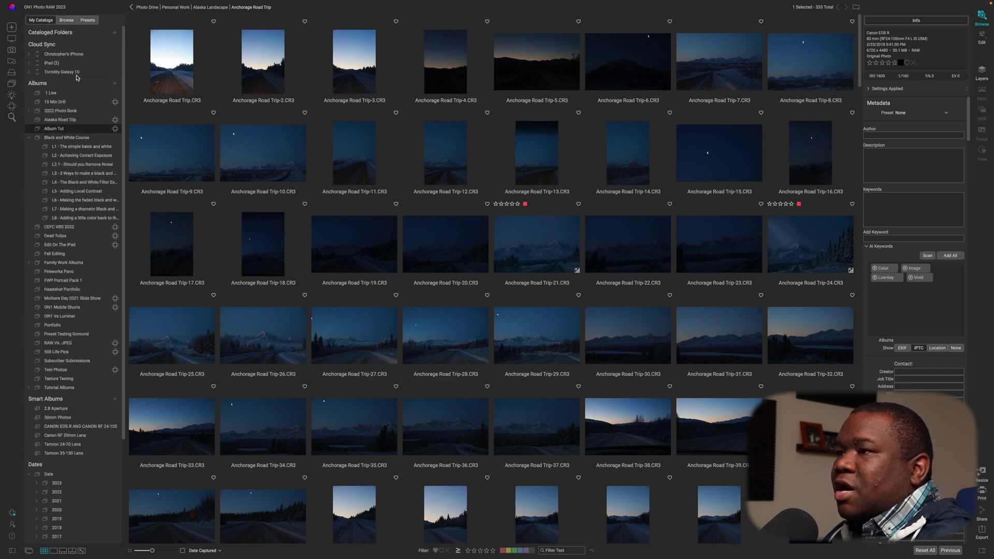
left_click(38, 83)
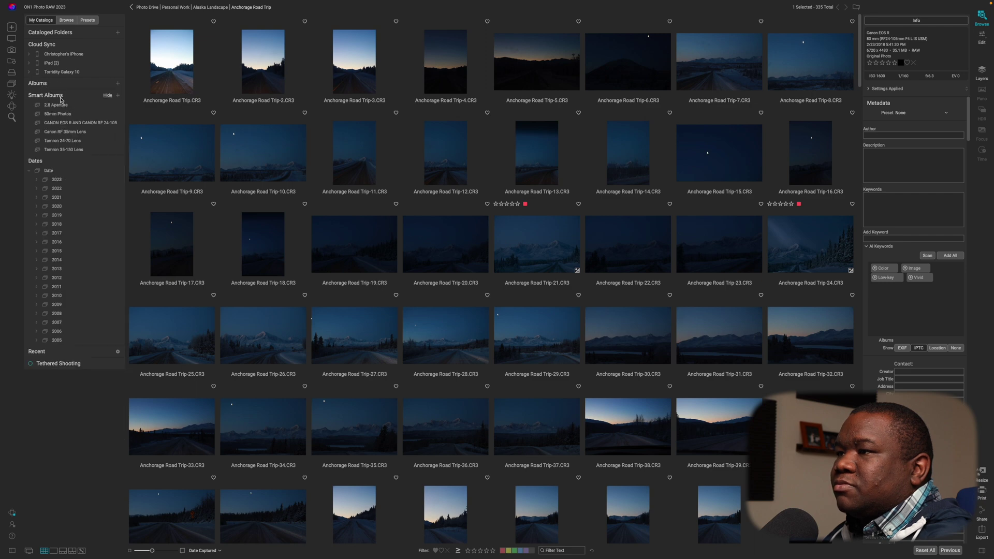
left_click(55, 233)
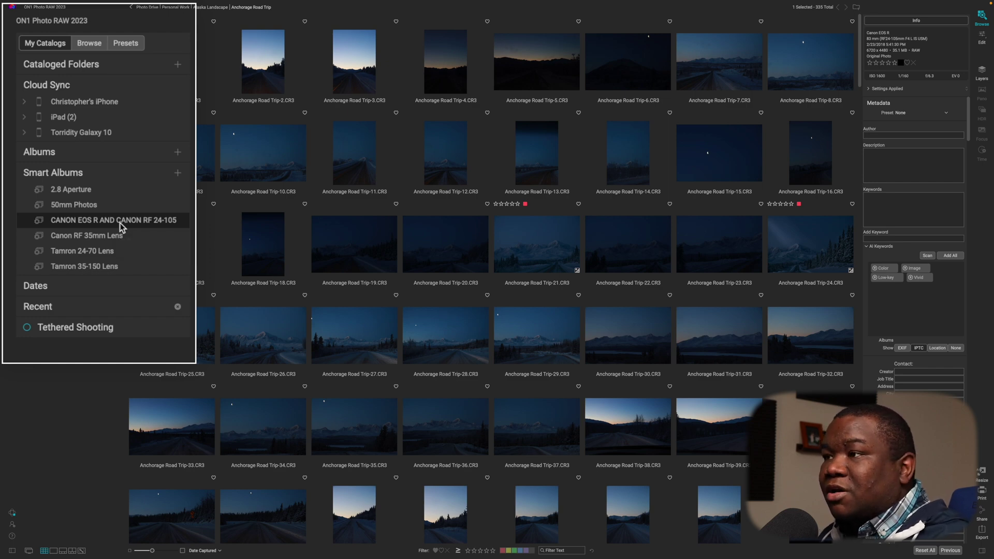
left_click(120, 220)
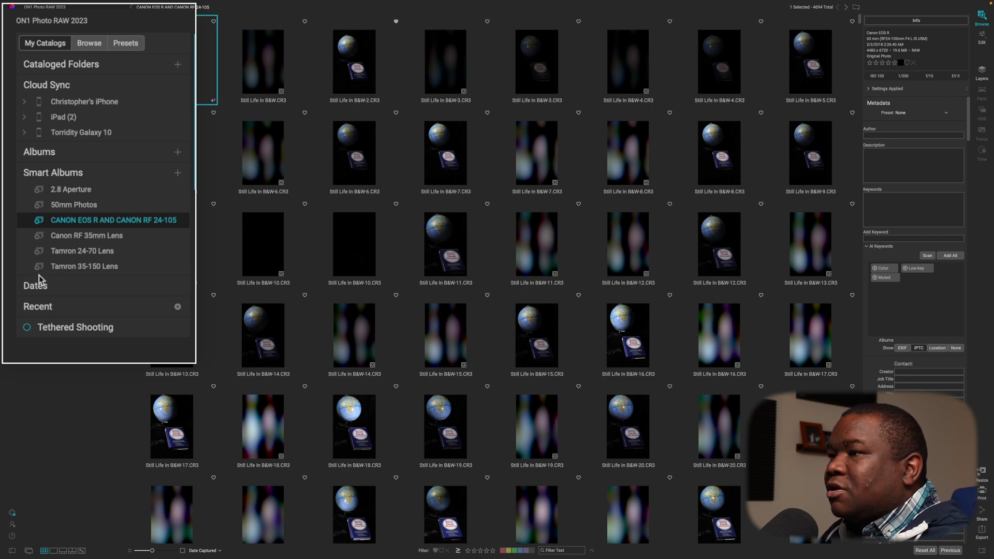
Open the 50mm Photos smart album and bring up its options menu
left_click(100, 208)
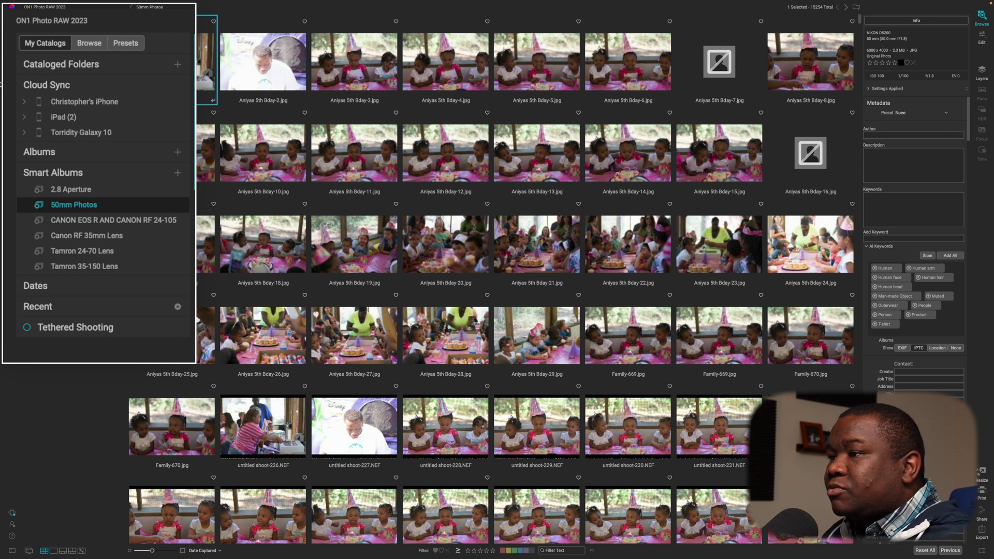
right_click(78, 207)
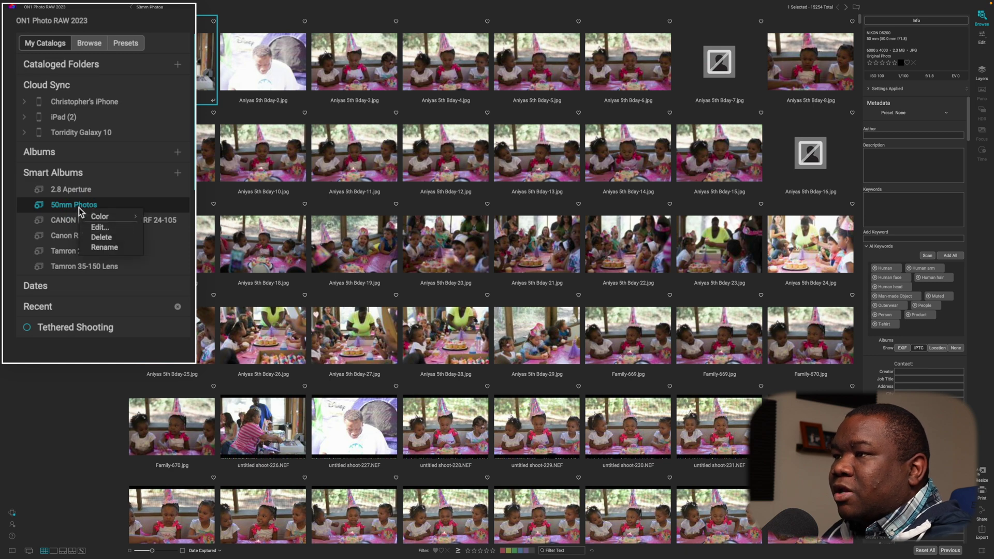
left_click(120, 228)
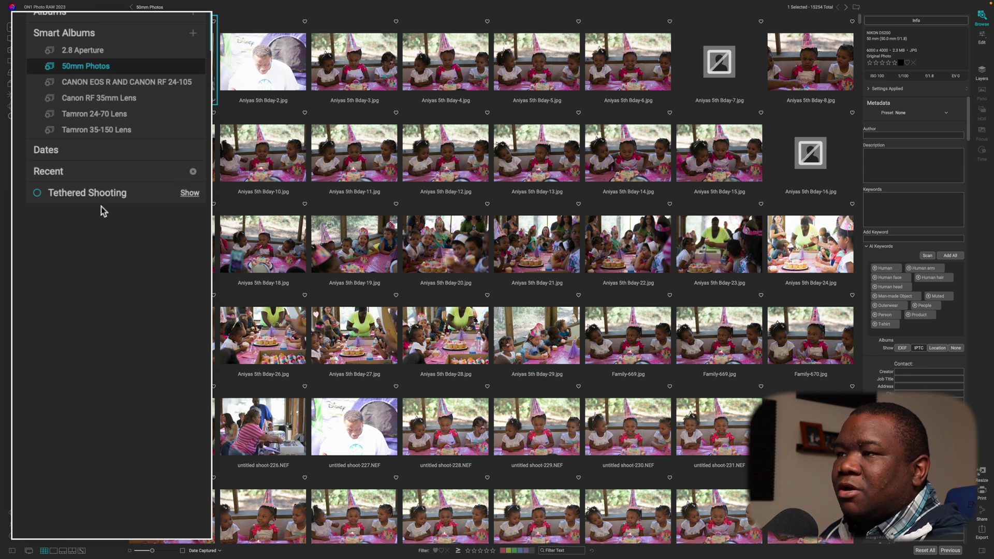
Show the Dates years and expand 2017 > June to list days 24, 25 and 26
left_click(108, 155)
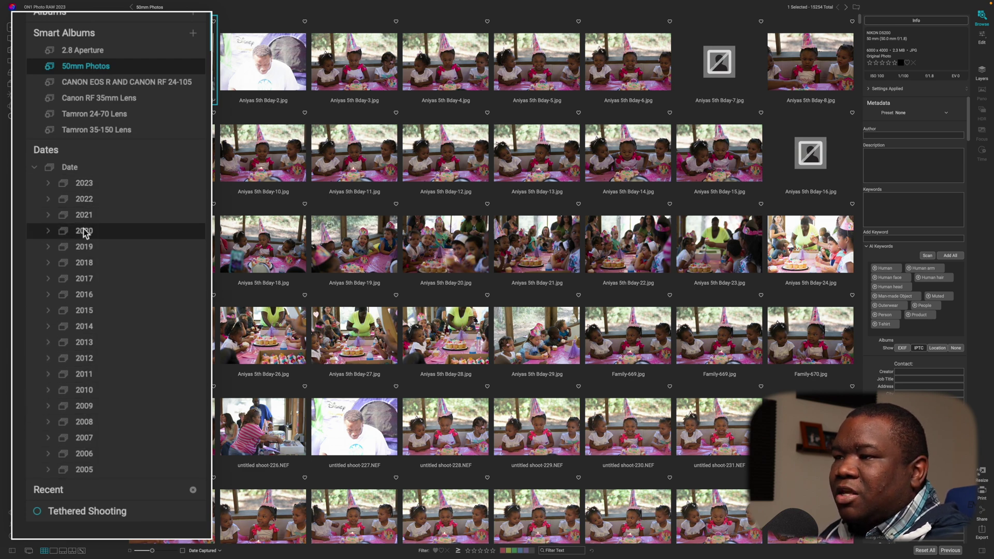
left_click(48, 279)
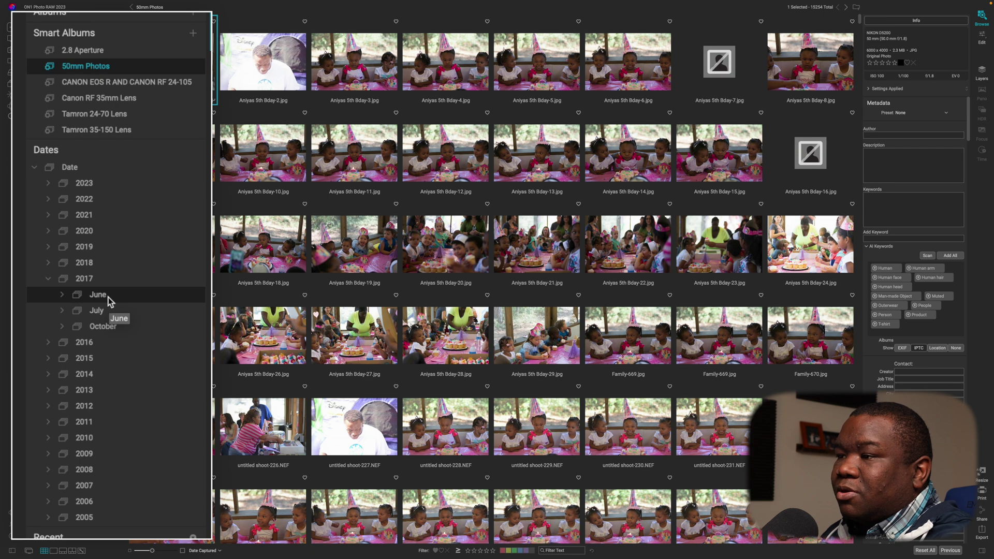
left_click(61, 295)
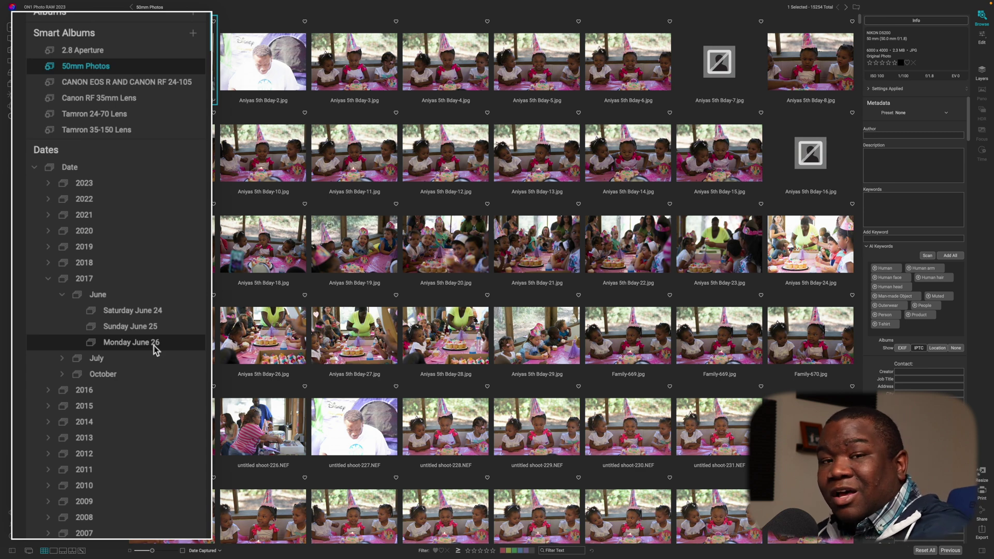
Display the 72 Sioux Falls Park photos taken on Sunday June 25, 2017
left_click(144, 330)
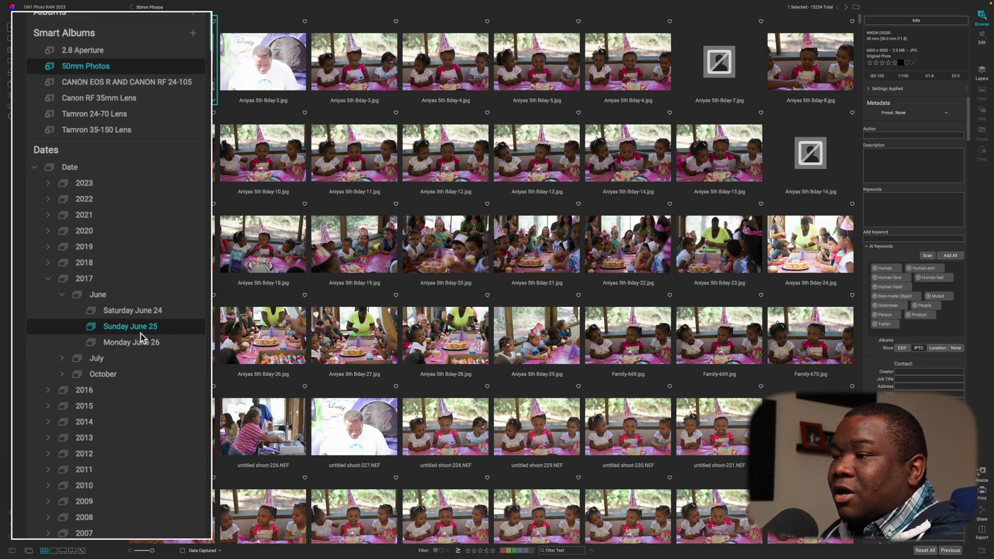